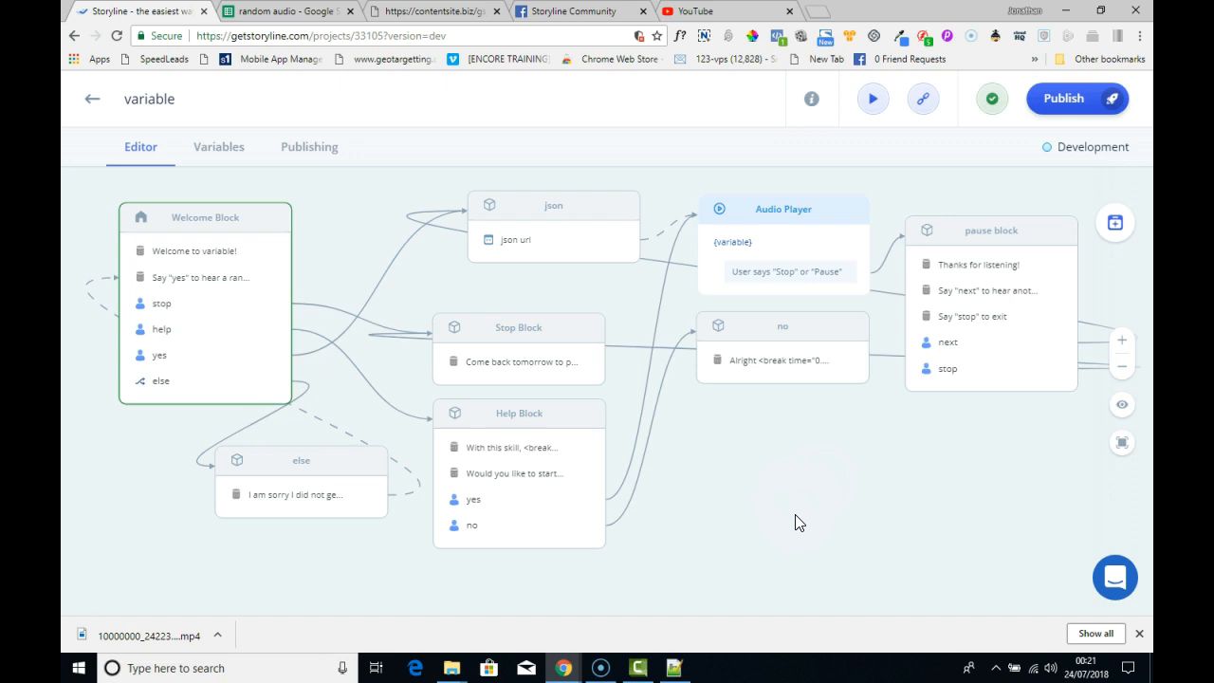
click(1123, 230)
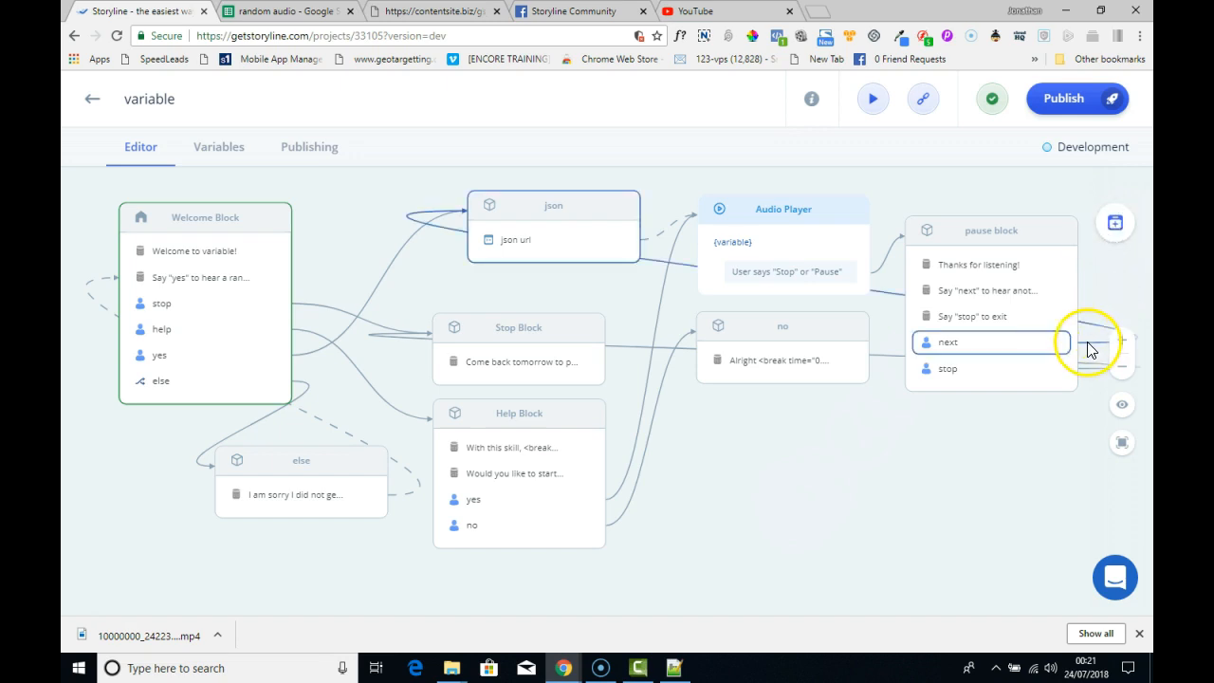
click(1114, 229)
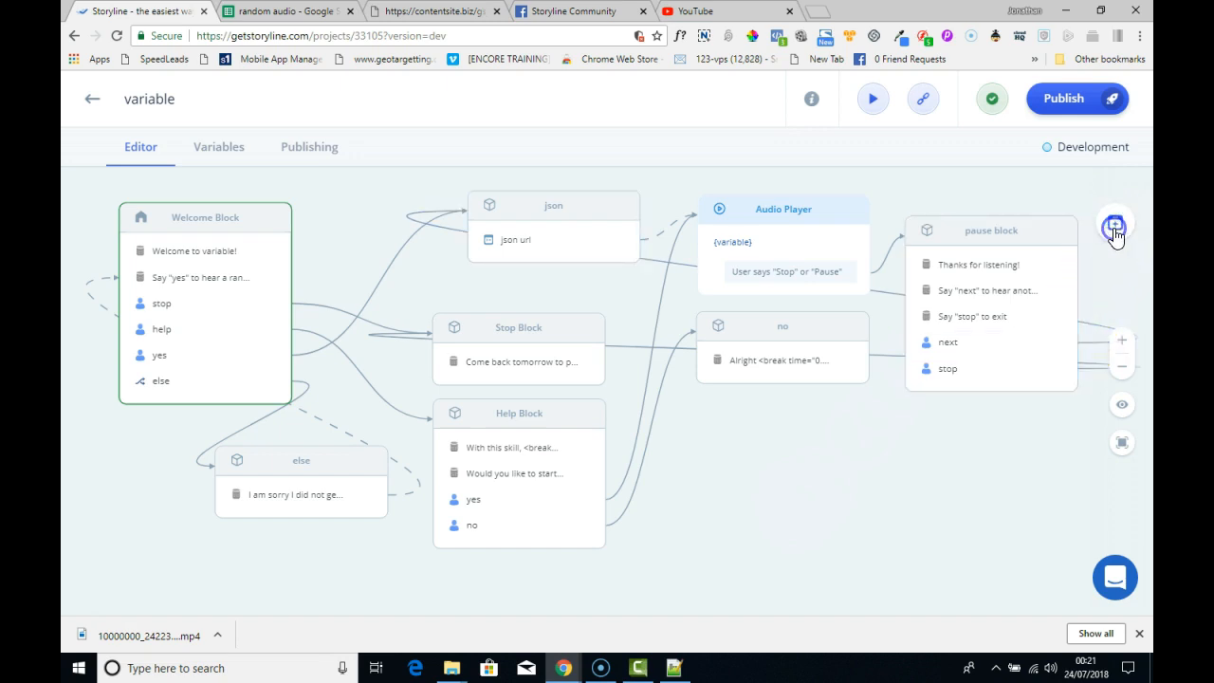
click(1115, 232)
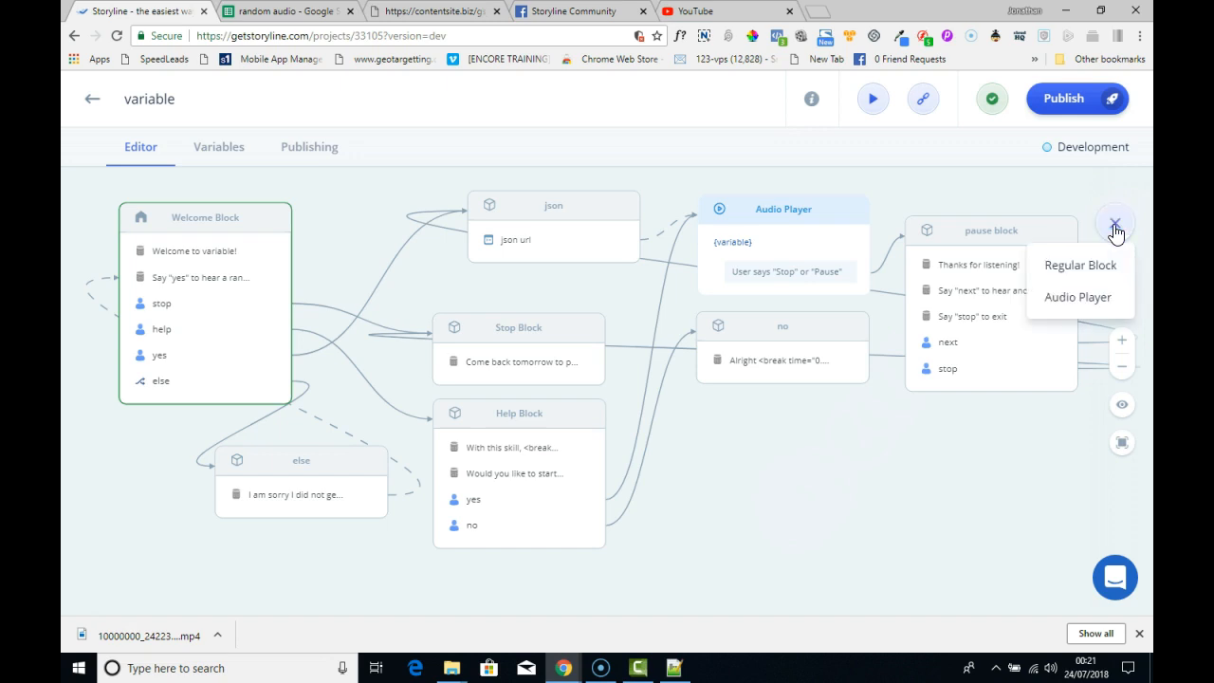
click(859, 181)
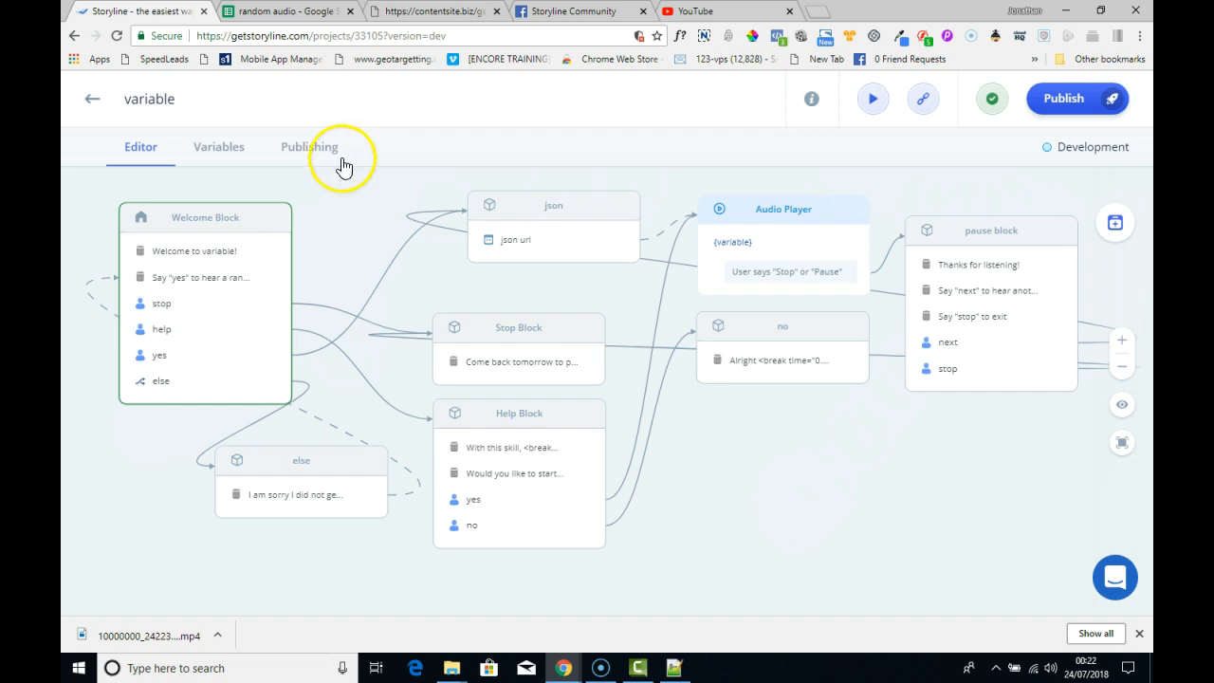
- Switch to the random audio Google Sheet and copy the sheet ID from its web address
click(274, 12)
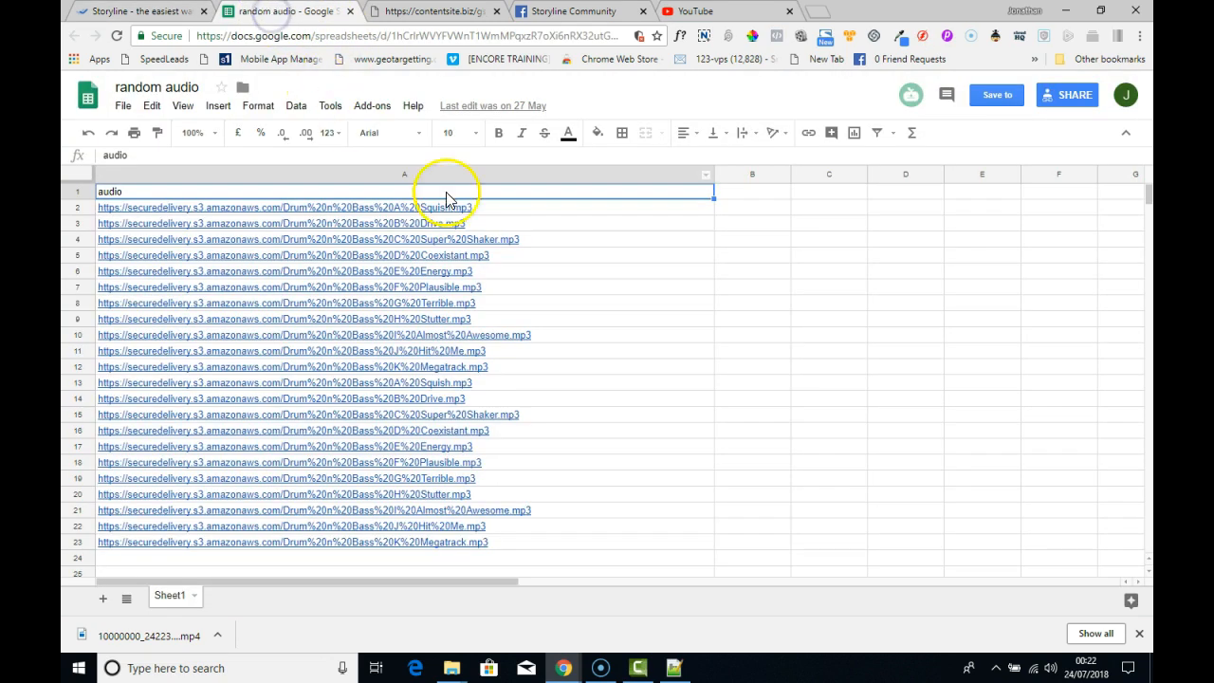
mouse_move(300, 274)
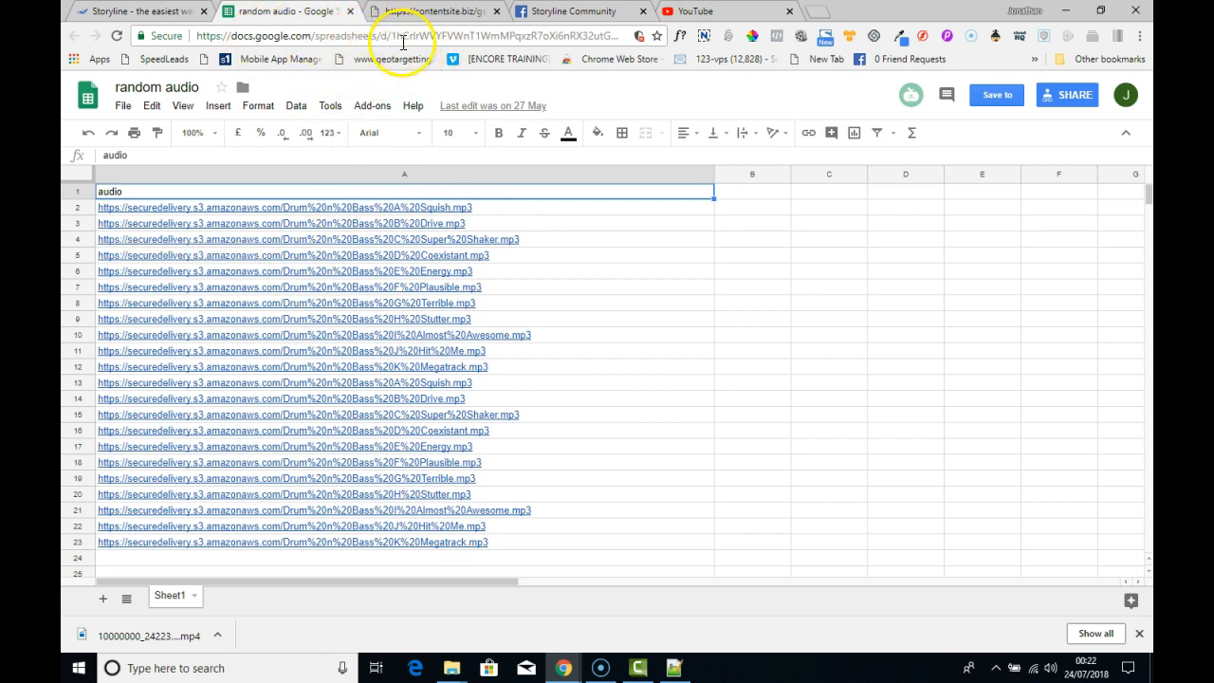
drag(392, 36, 618, 36)
key(ctrl+c)
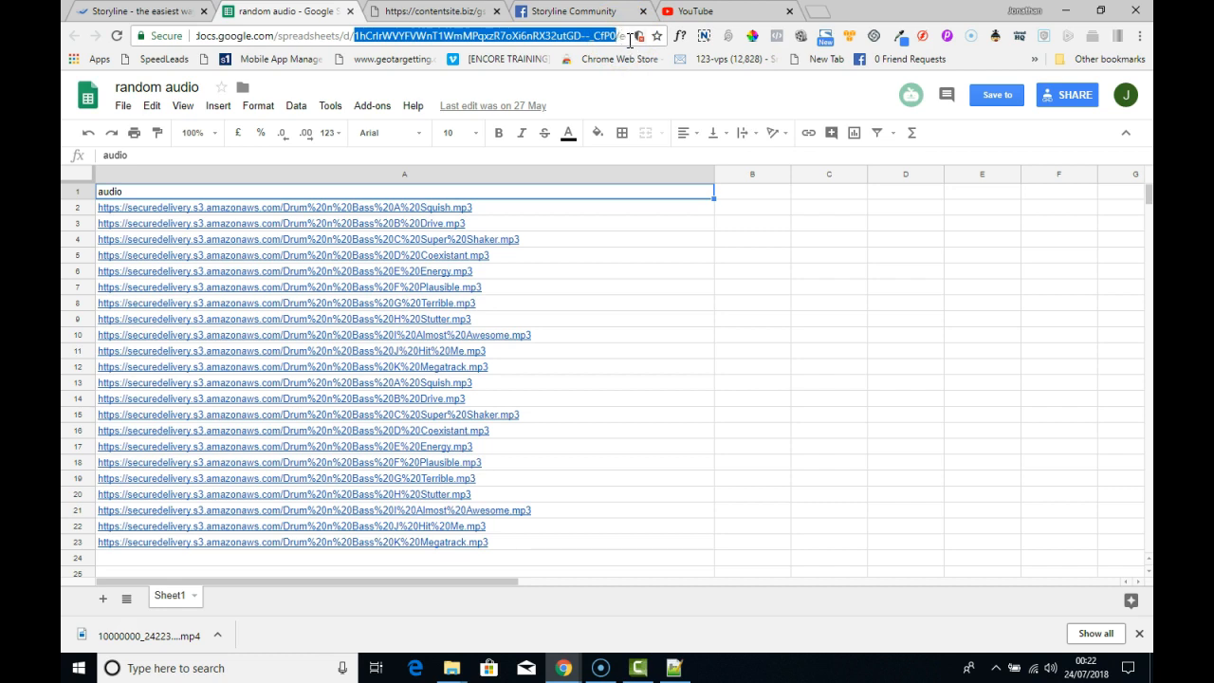
drag(674, 38, 742, 38)
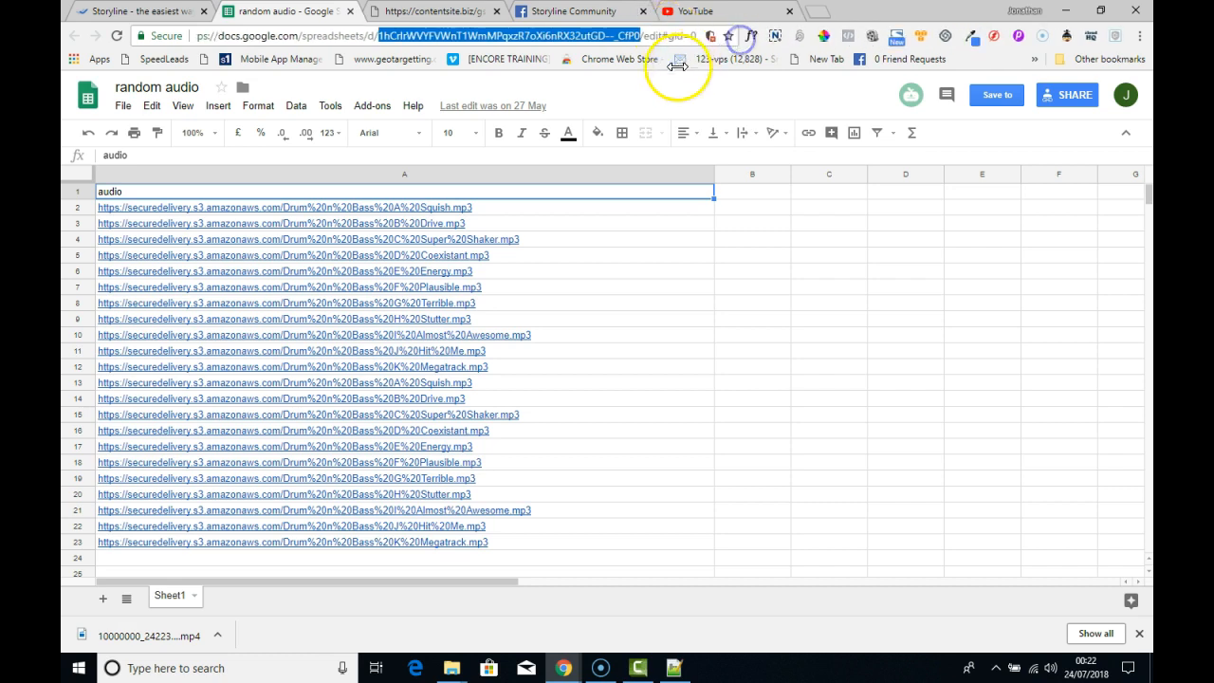
right_click(588, 41)
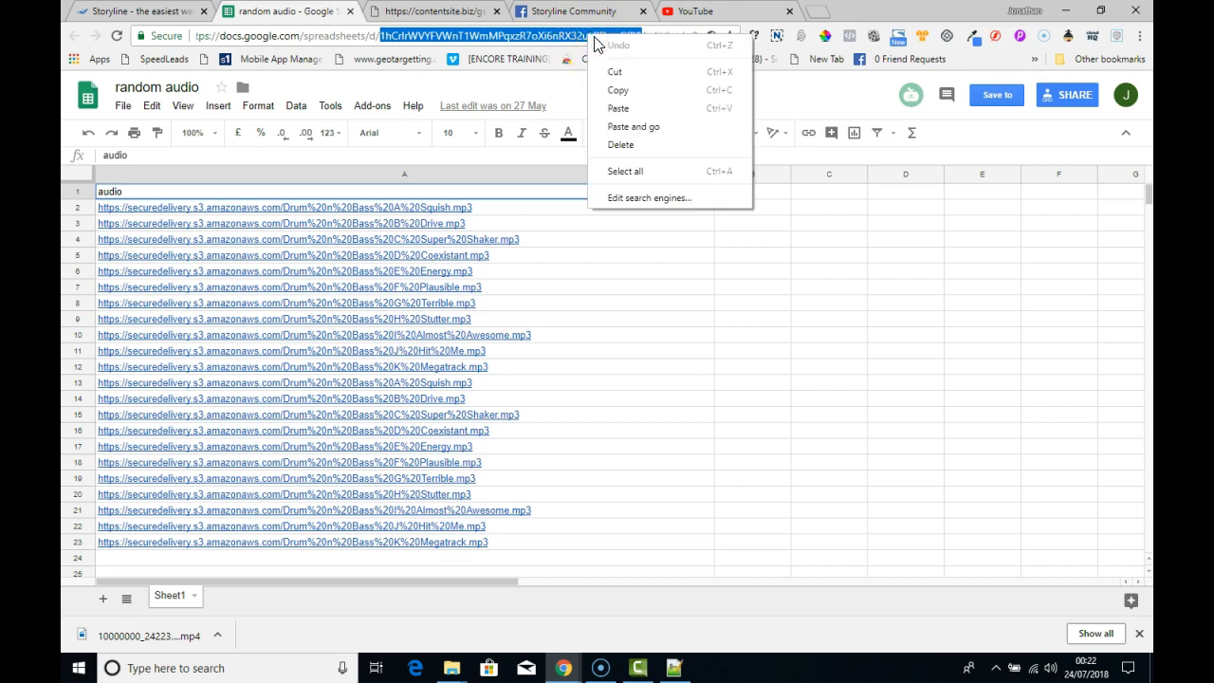
click(629, 90)
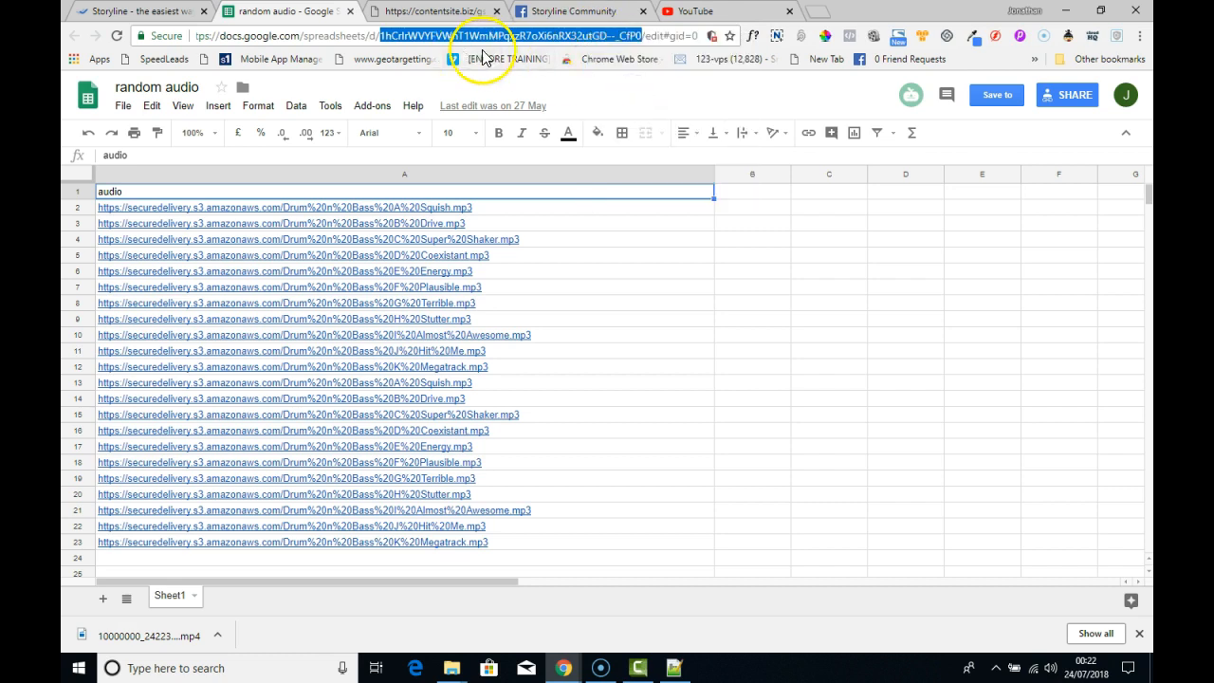
- Generate the JSON feed link by submitting the copied sheet ID in the contentsite.biz/gsjson tool
click(432, 13)
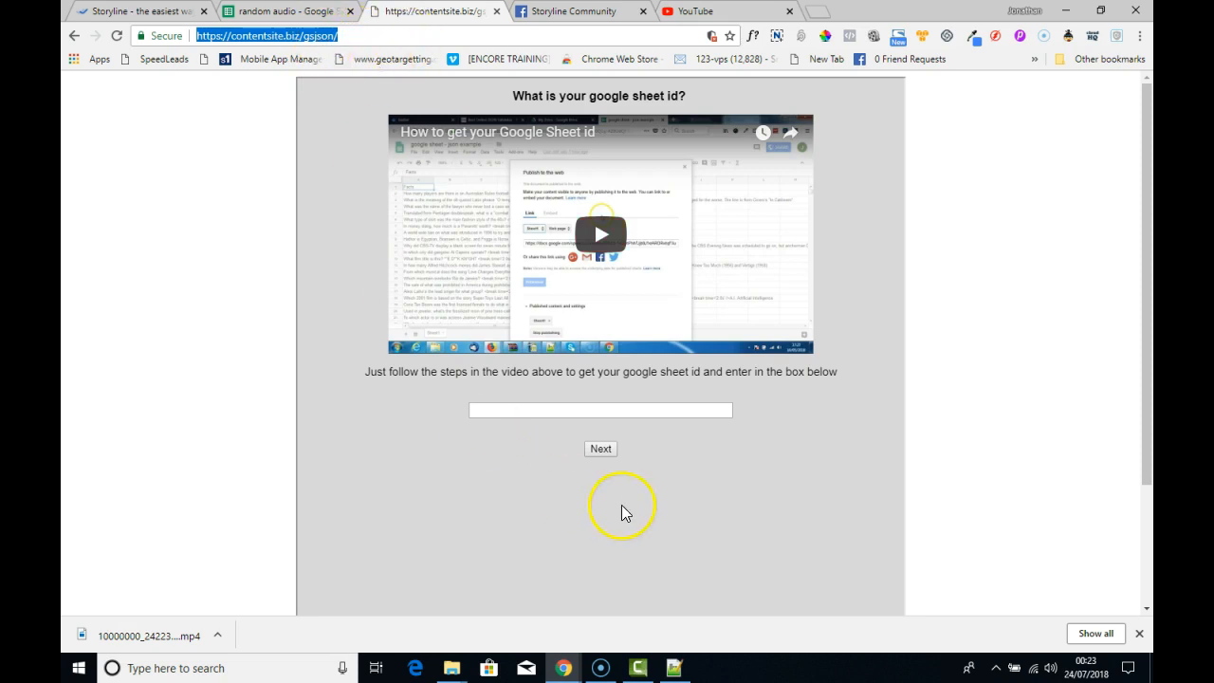
click(527, 410)
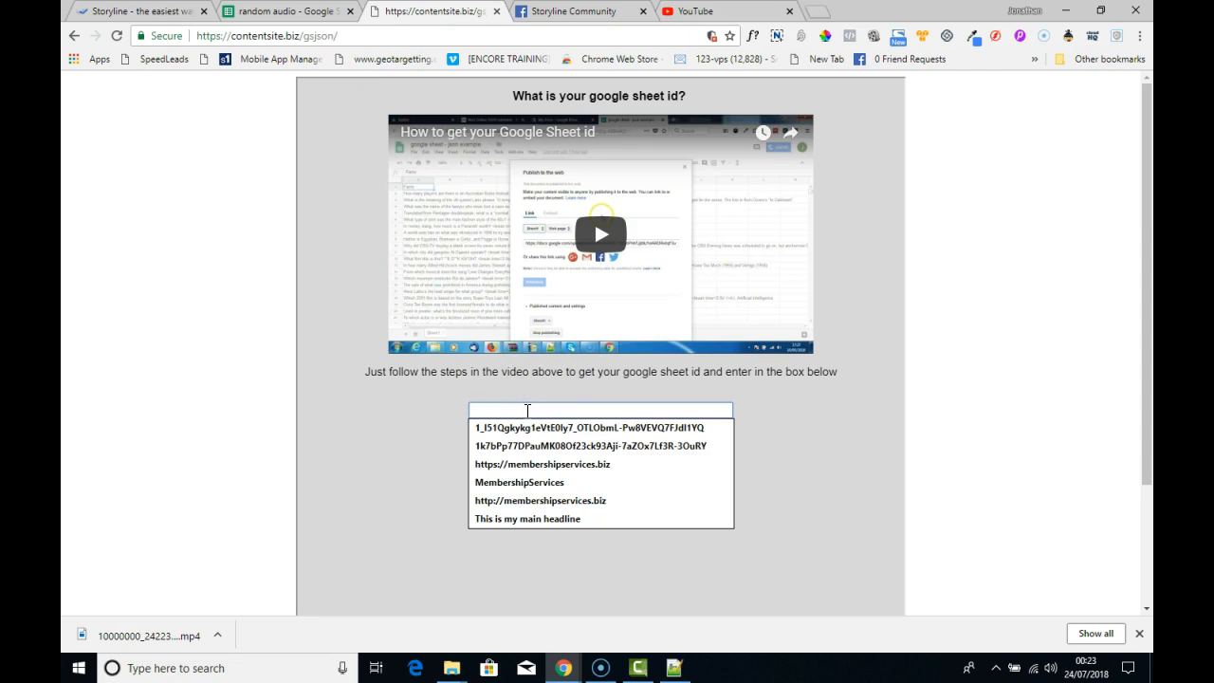
key(ctrl+v)
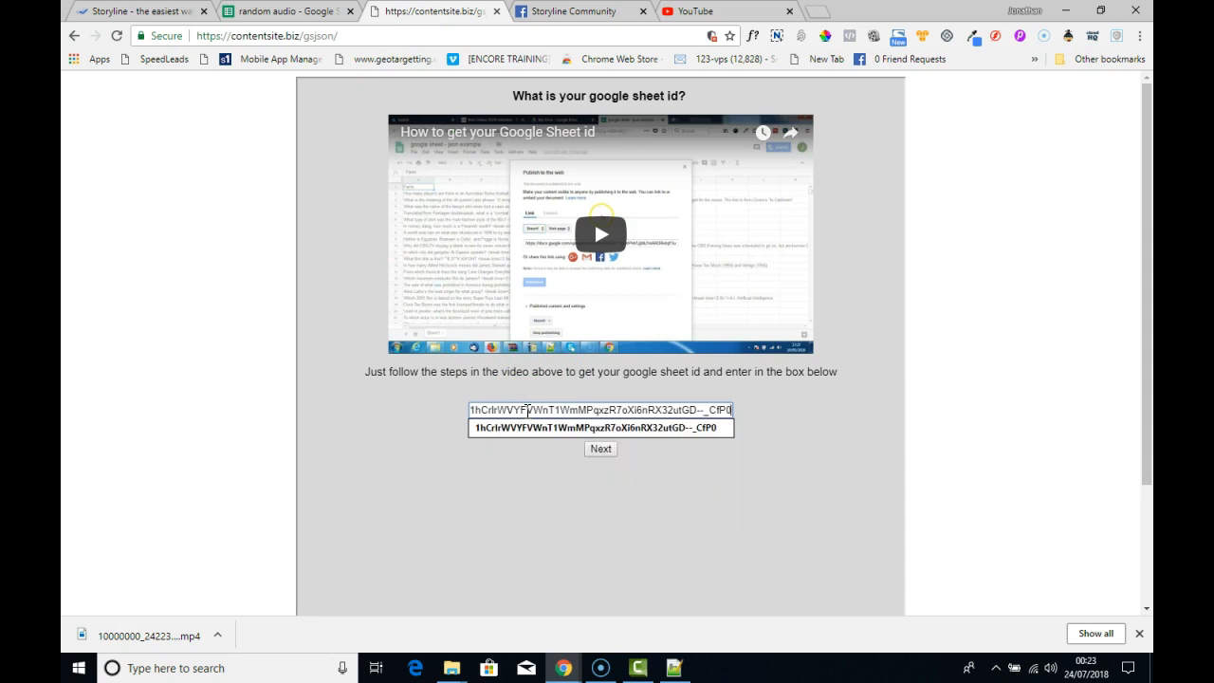
click(681, 471)
click(601, 451)
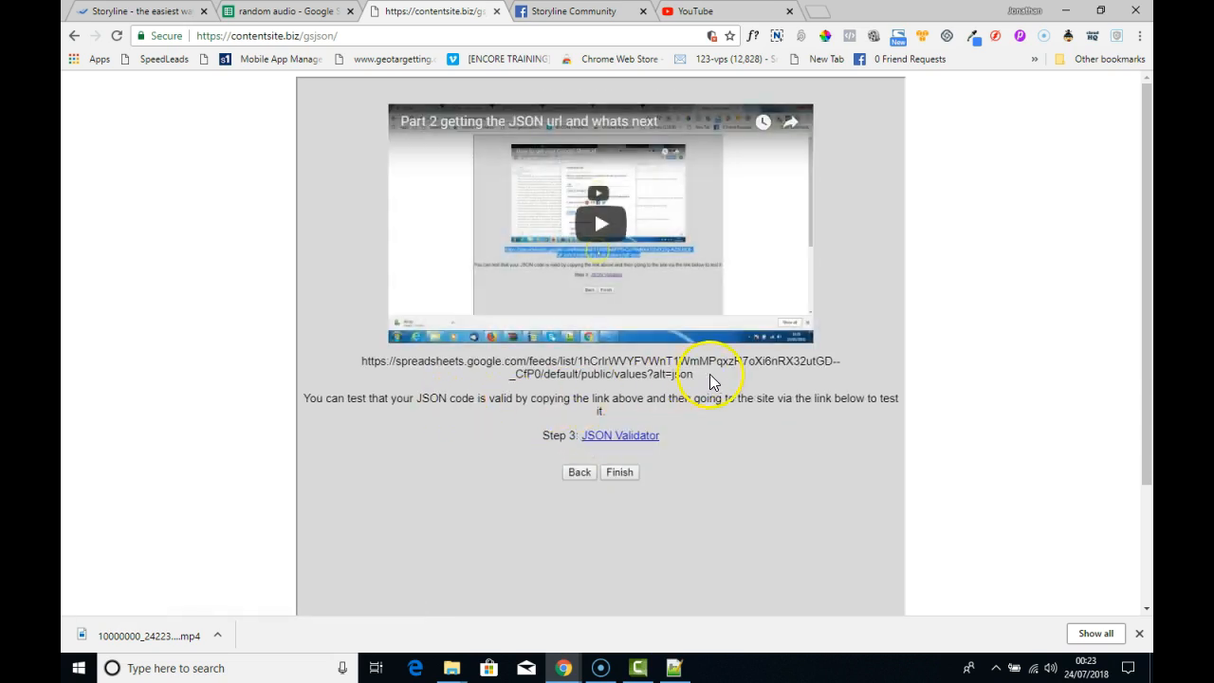
- Copy the complete generated spreadsheet feed URL ending in alt=json
drag(700, 379, 365, 369)
right_click(368, 370)
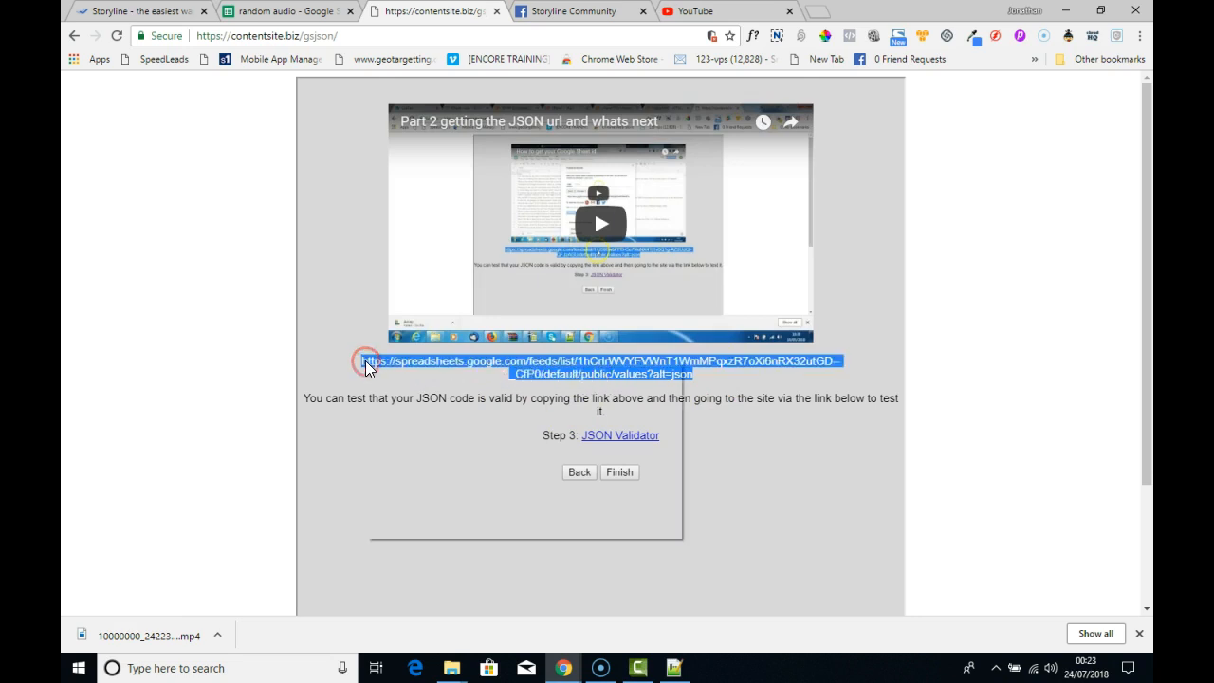
click(420, 373)
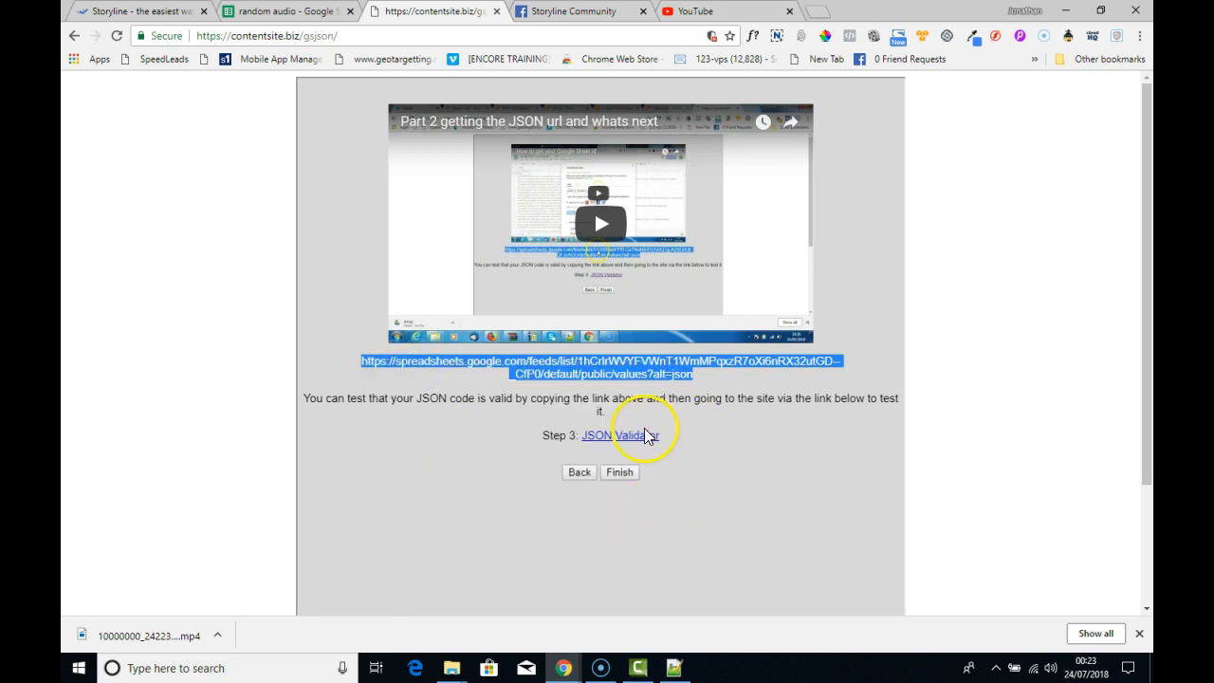
- Open the linked JSON Validator and load the spreadsheet's JSON data from the copied feed URL
click(621, 438)
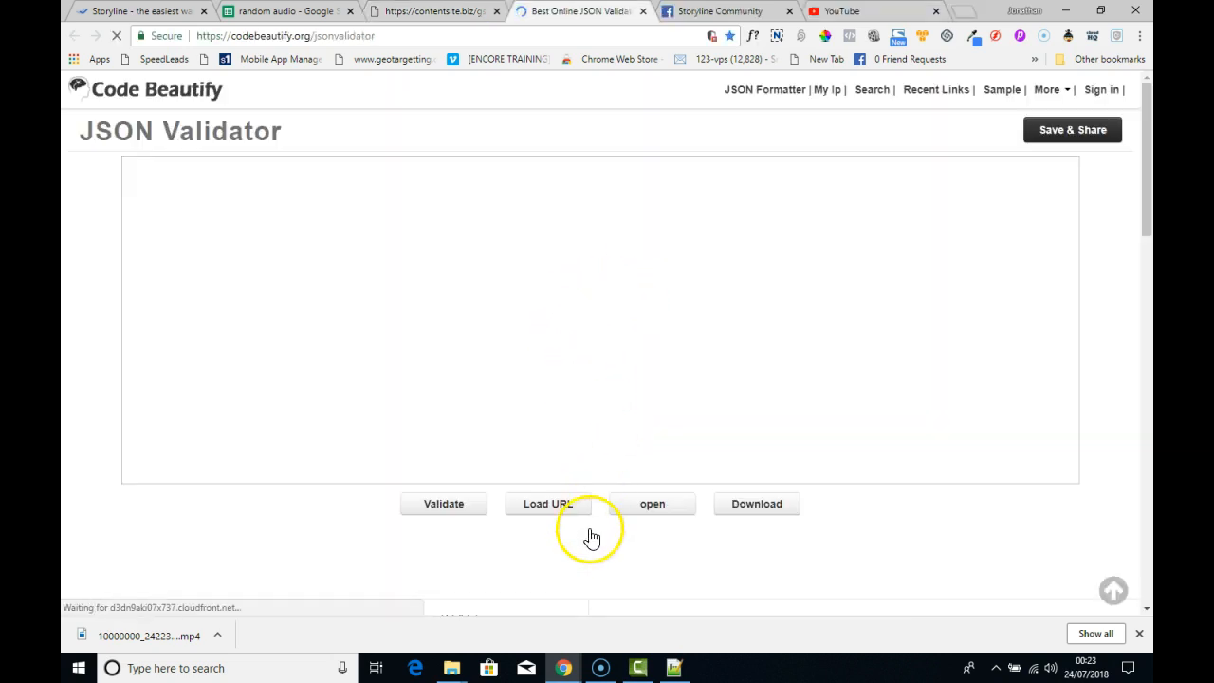
click(546, 510)
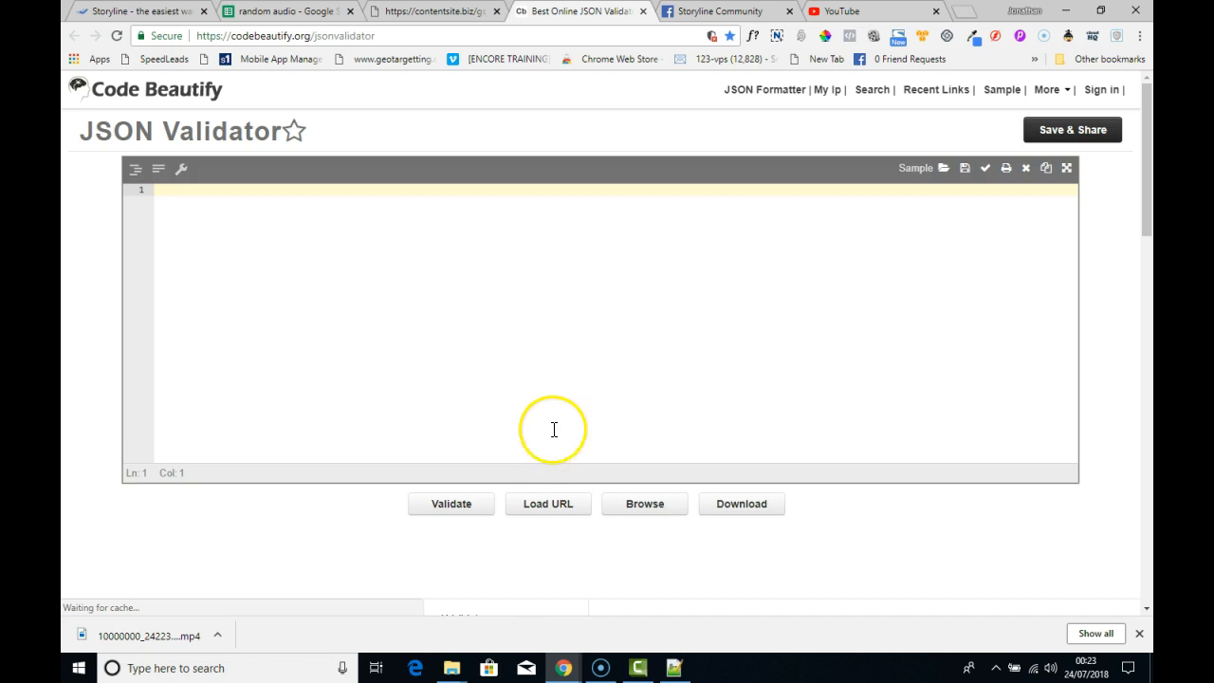
click(550, 510)
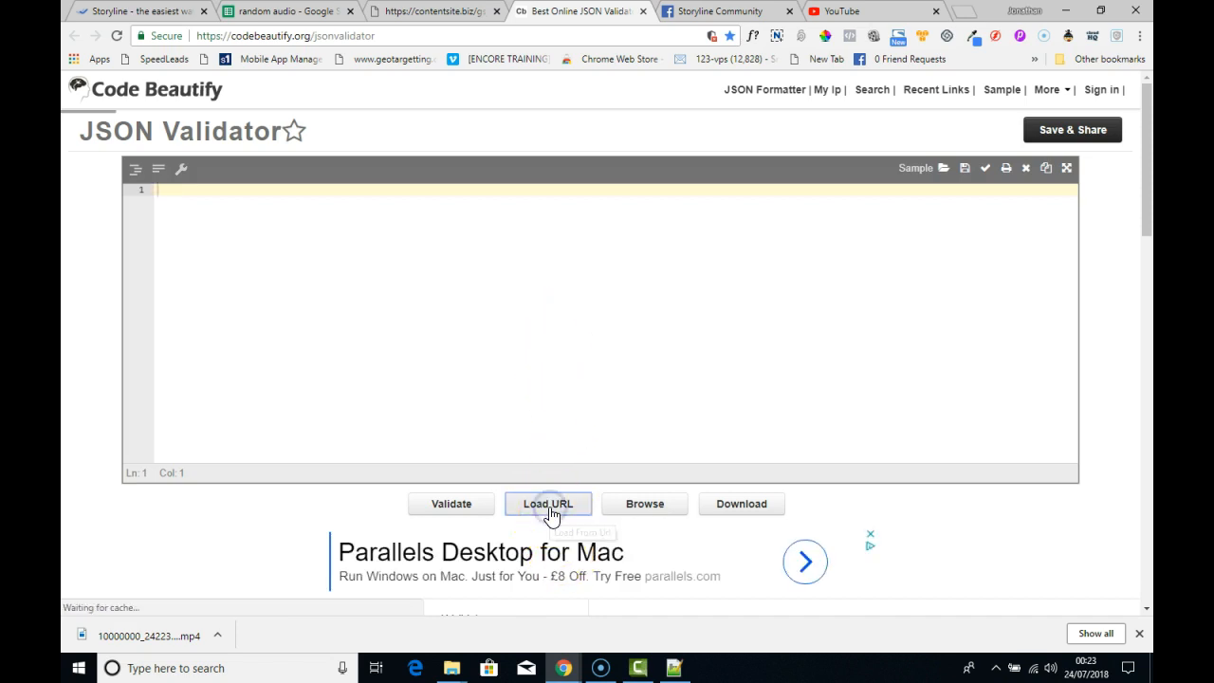
click(528, 331)
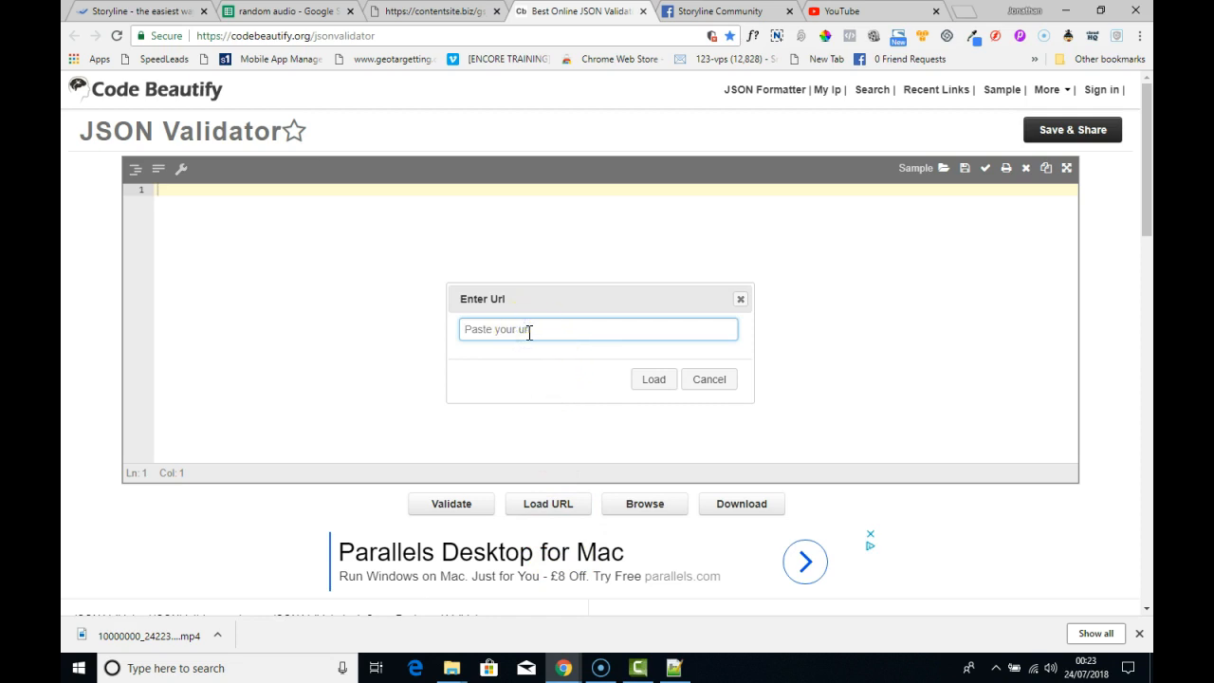
key(ctrl+v)
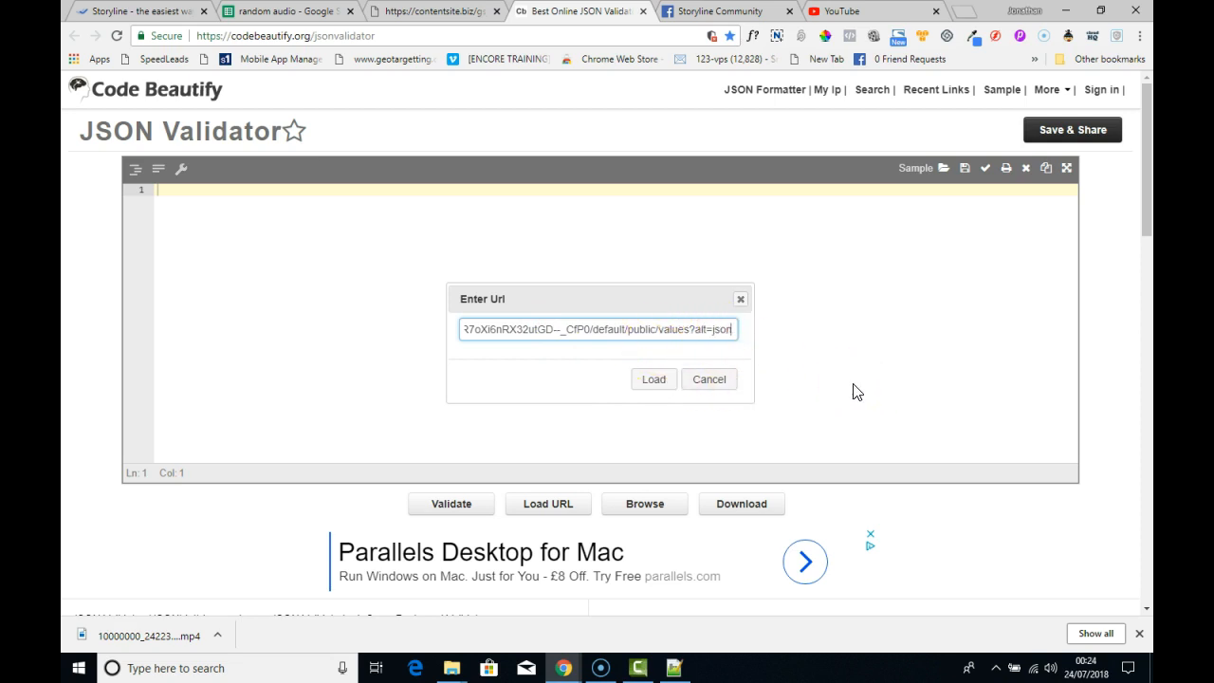
click(650, 385)
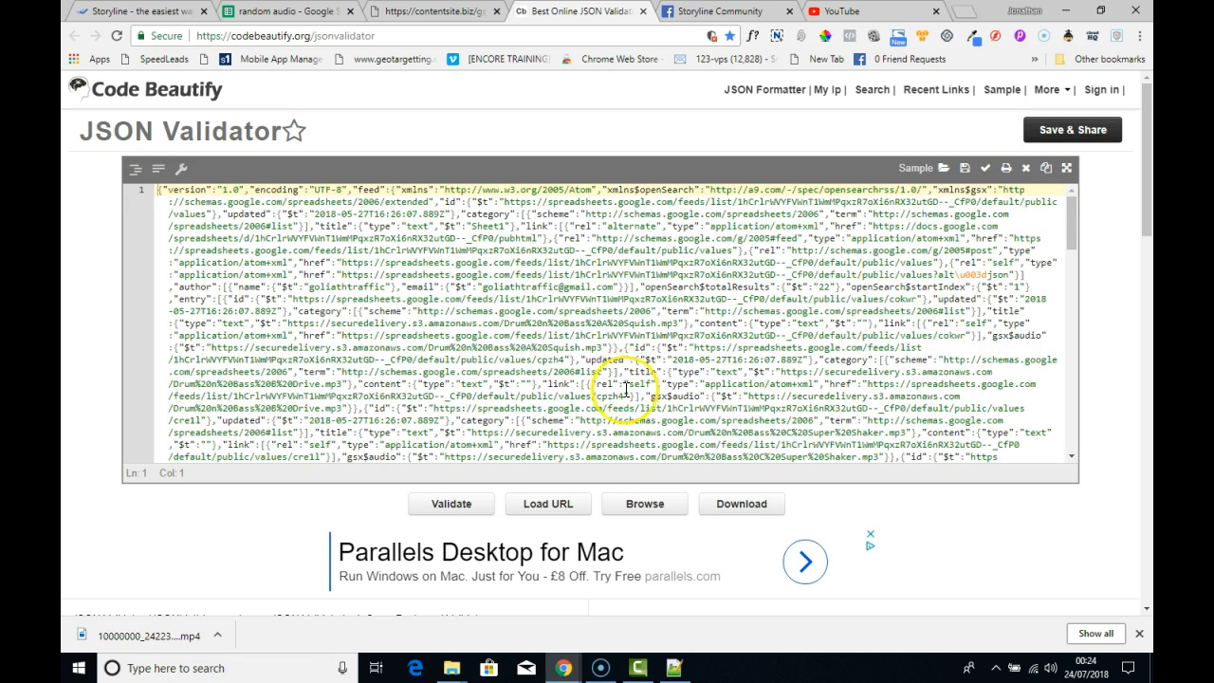
- Look through the loaded audio data and validate the JSON
scroll(623, 417, down, 6)
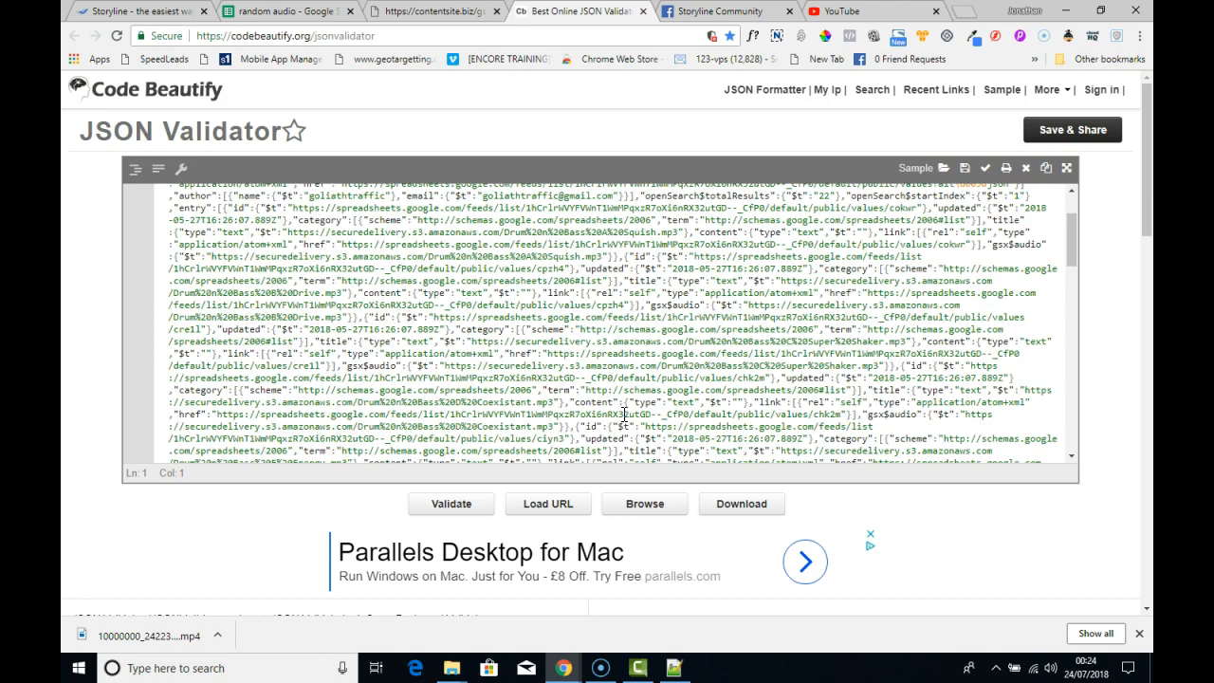
scroll(623, 414, down, 8)
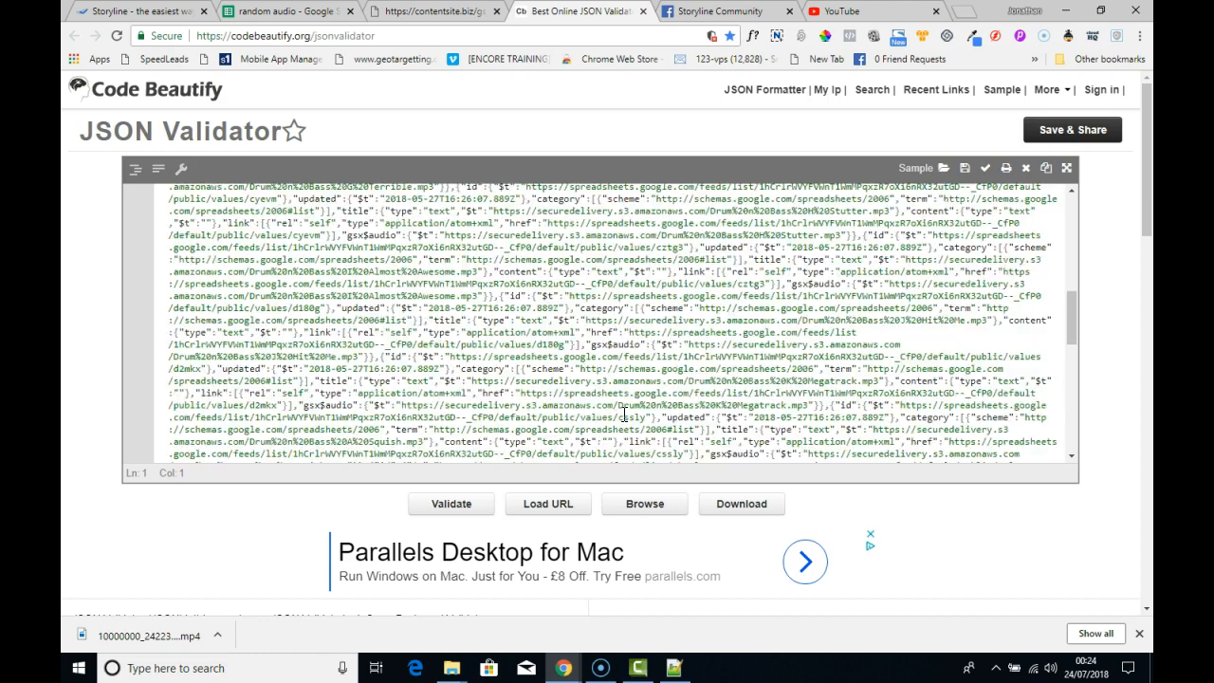
scroll(623, 417, down, 5)
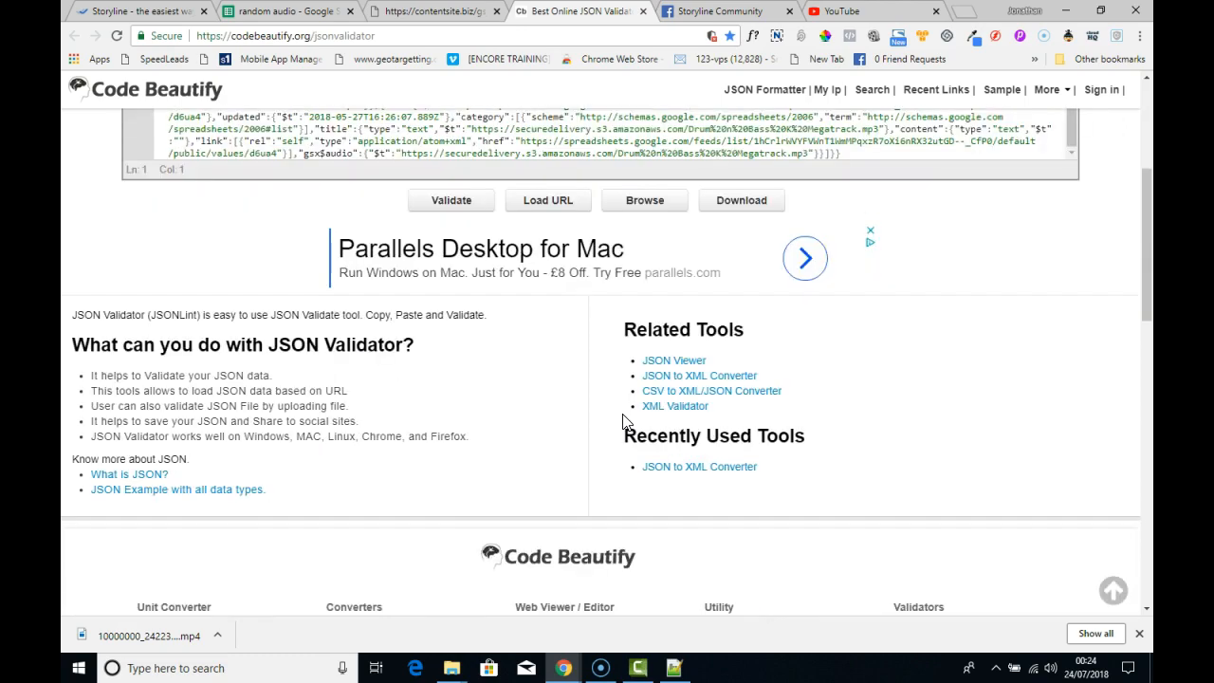
scroll(203, 257, up, 3)
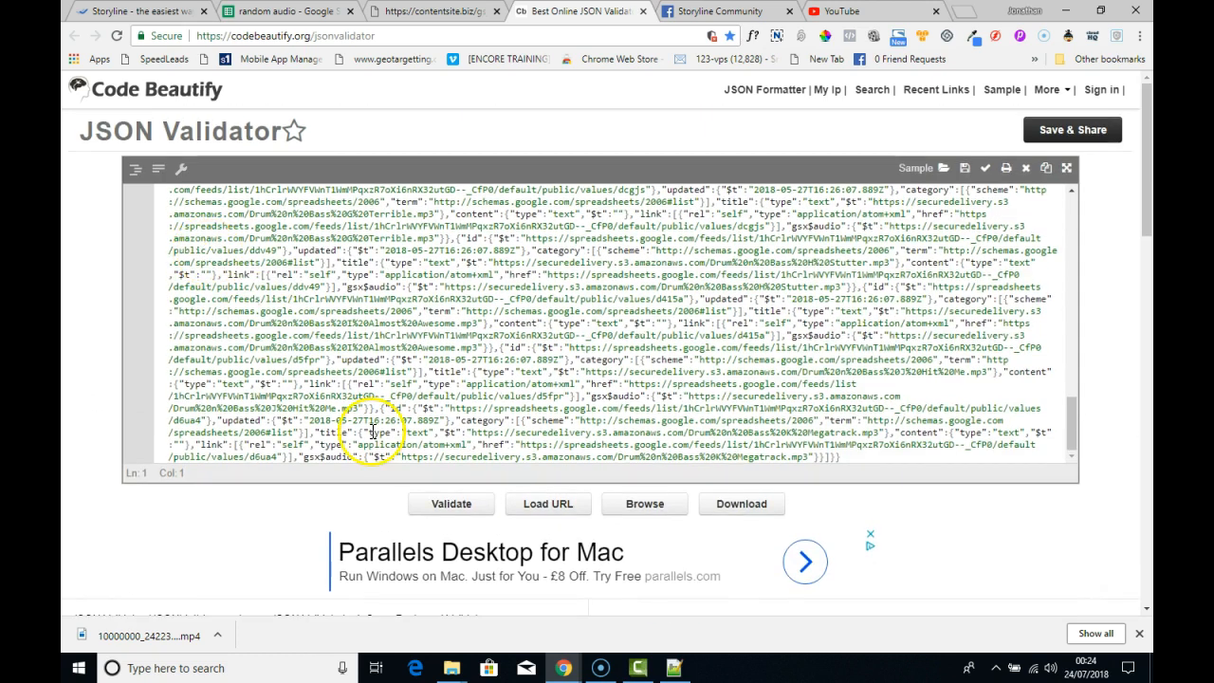
click(459, 503)
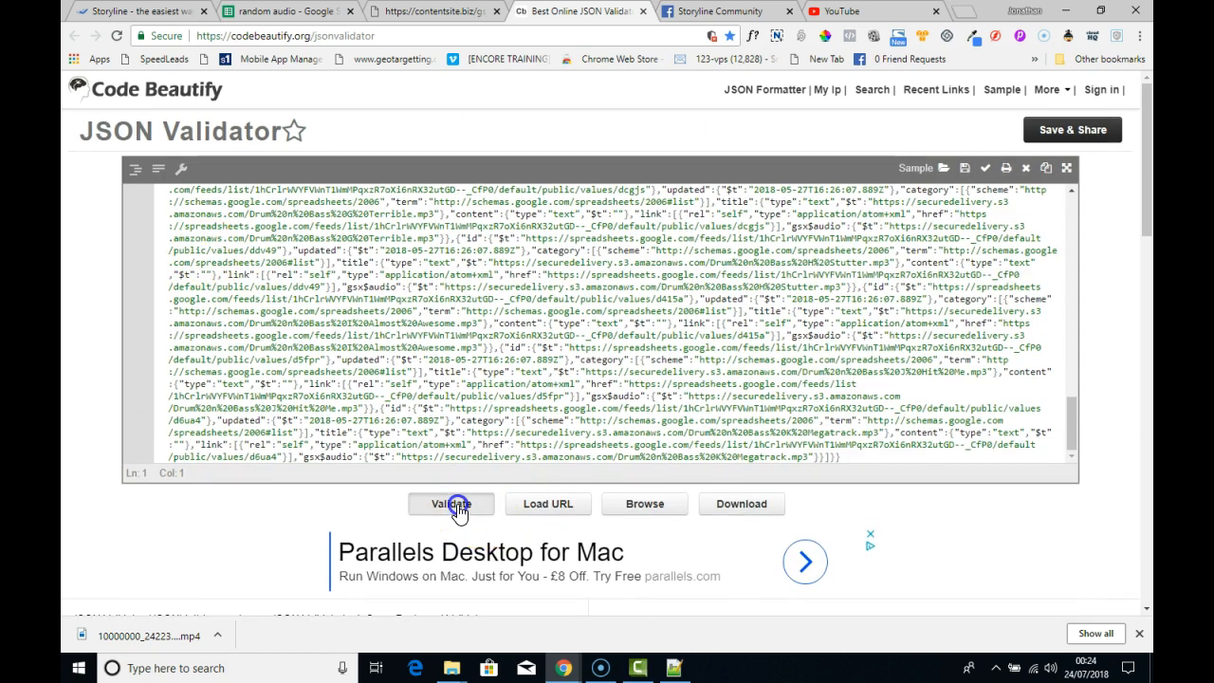
drag(180, 531, 120, 534)
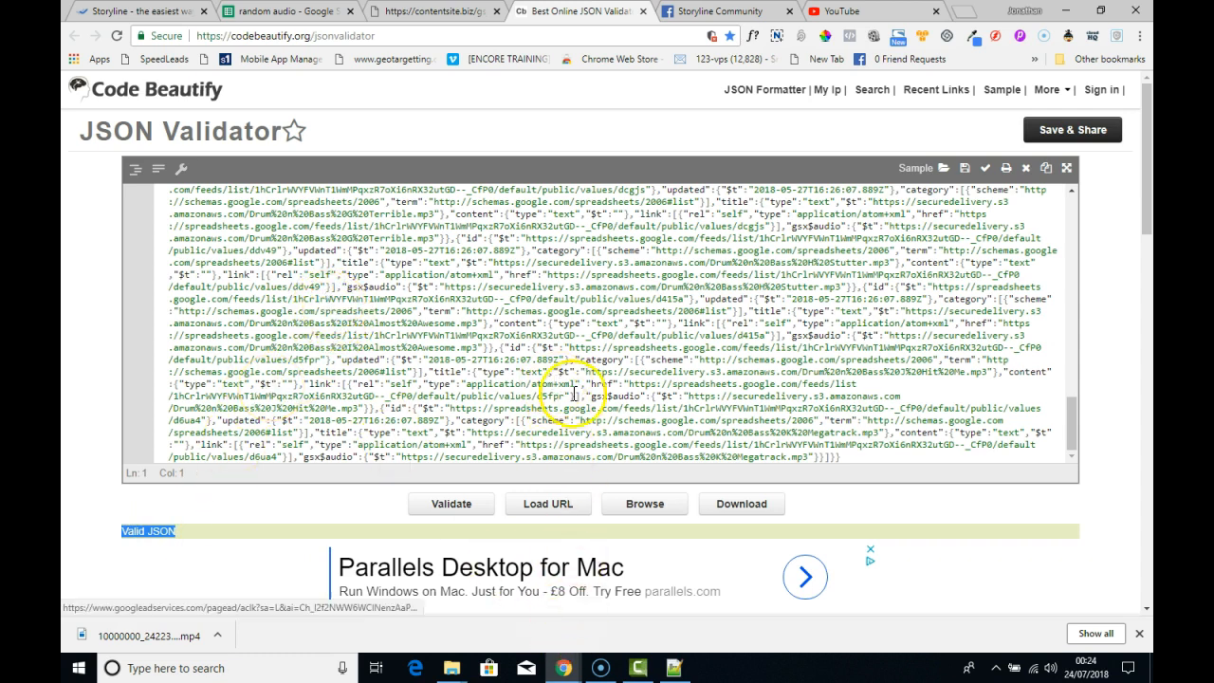
- Switch to Notepad++, paste the JSON feed URL on line 10 below the json tool link, and minimize the notes
click(673, 668)
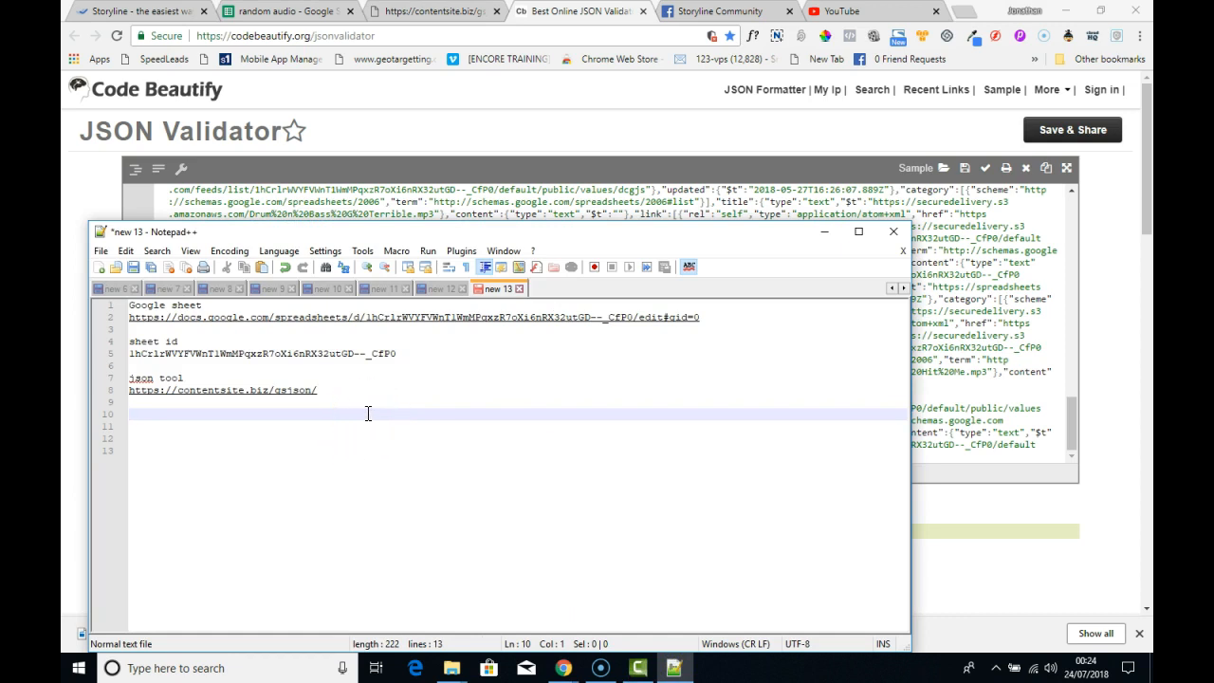
key(ctrl+v)
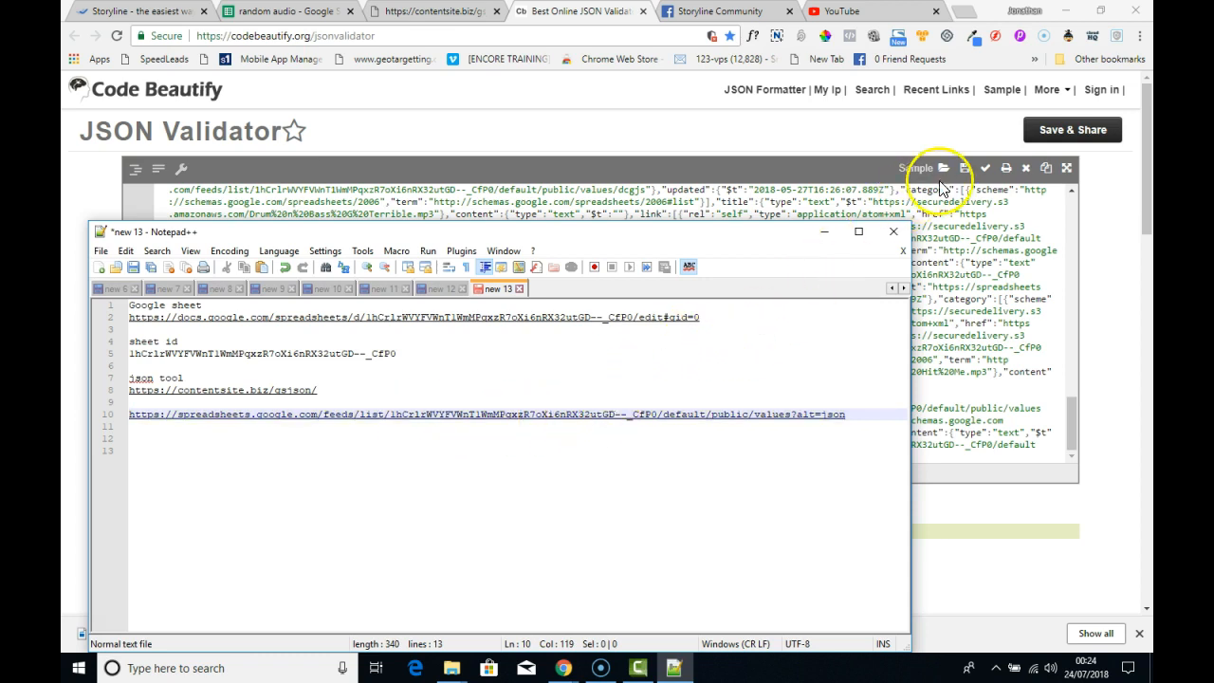
click(826, 234)
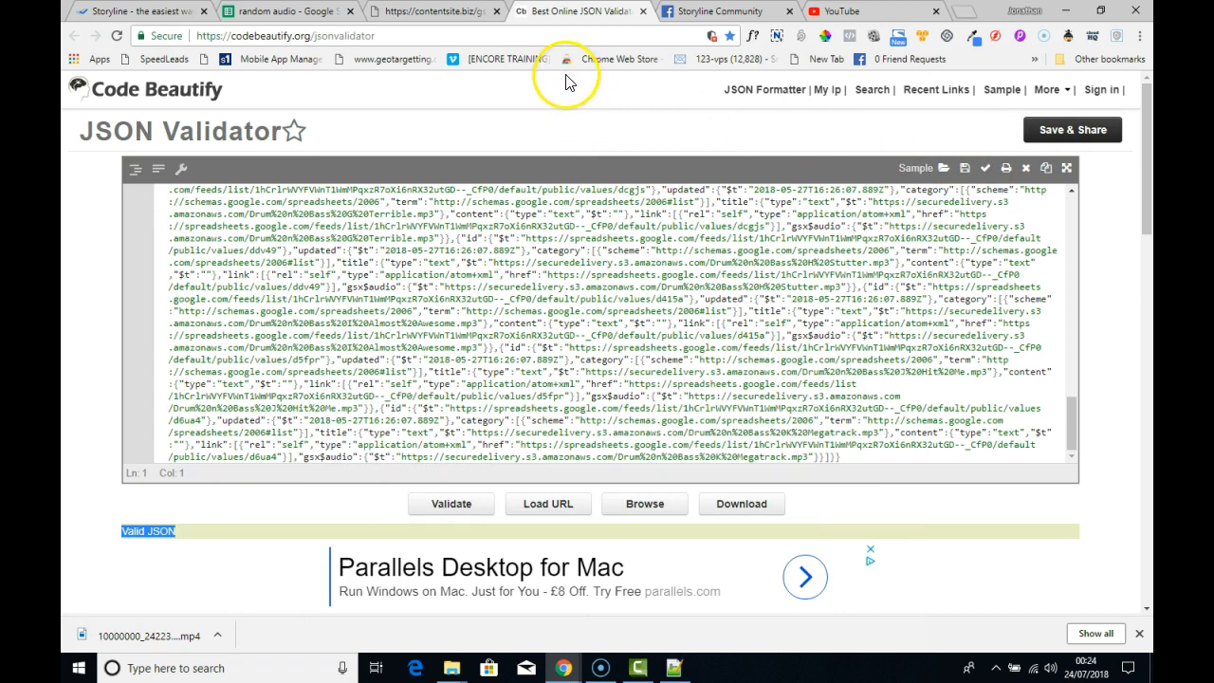
- Return to the Storyline project and add a JSON API request step to the Welcome Block
click(157, 12)
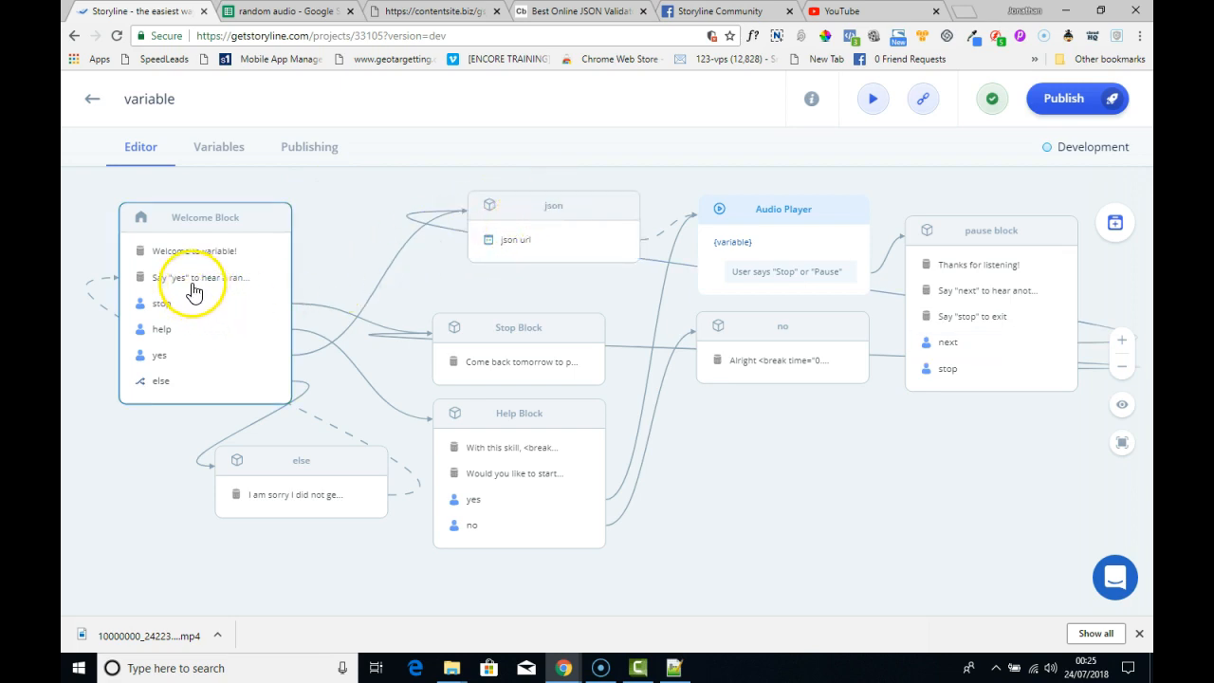
click(200, 221)
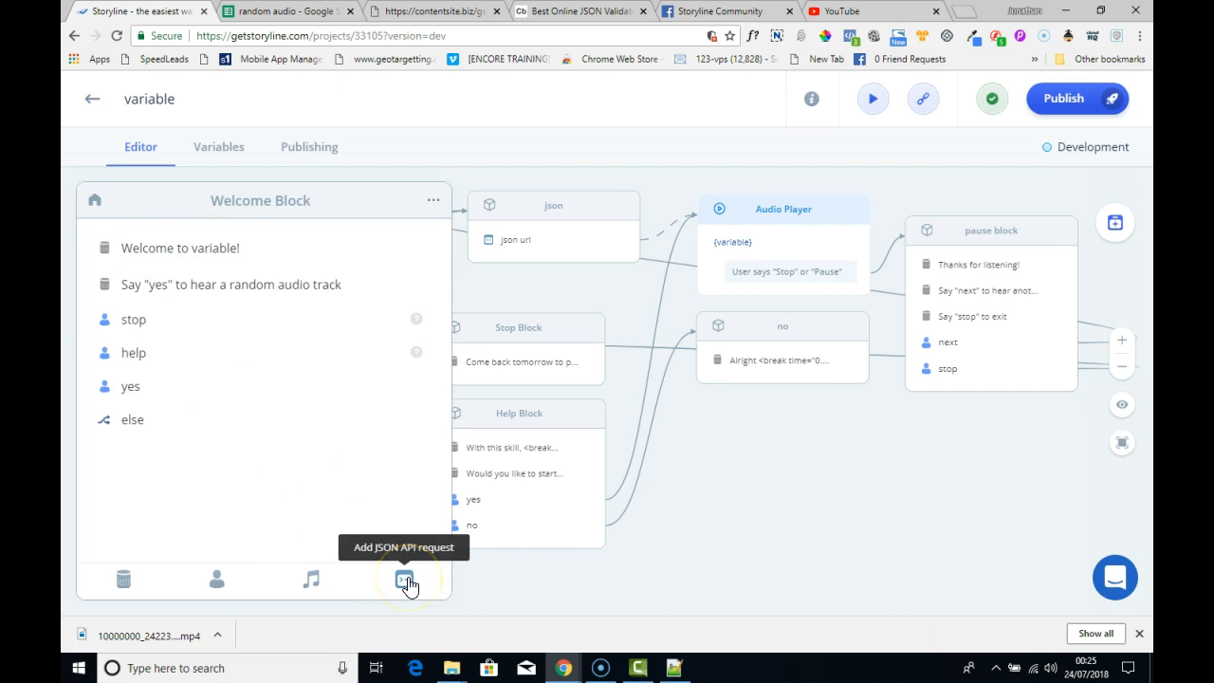
click(297, 428)
click(551, 241)
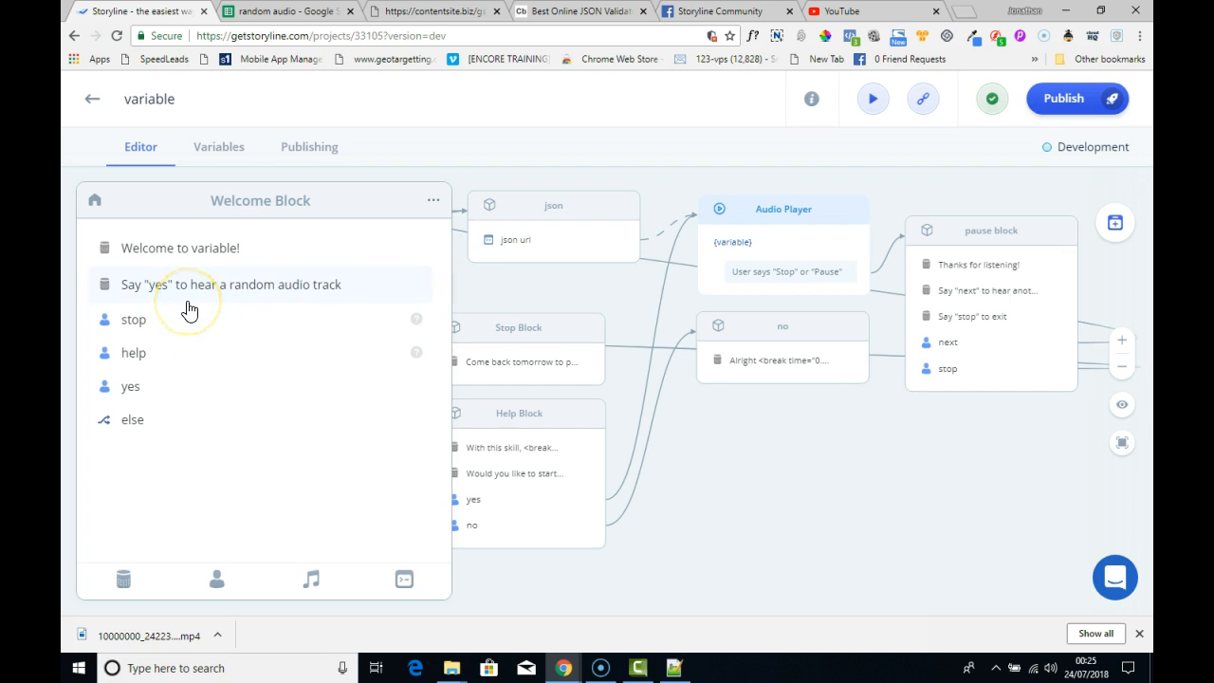
click(403, 584)
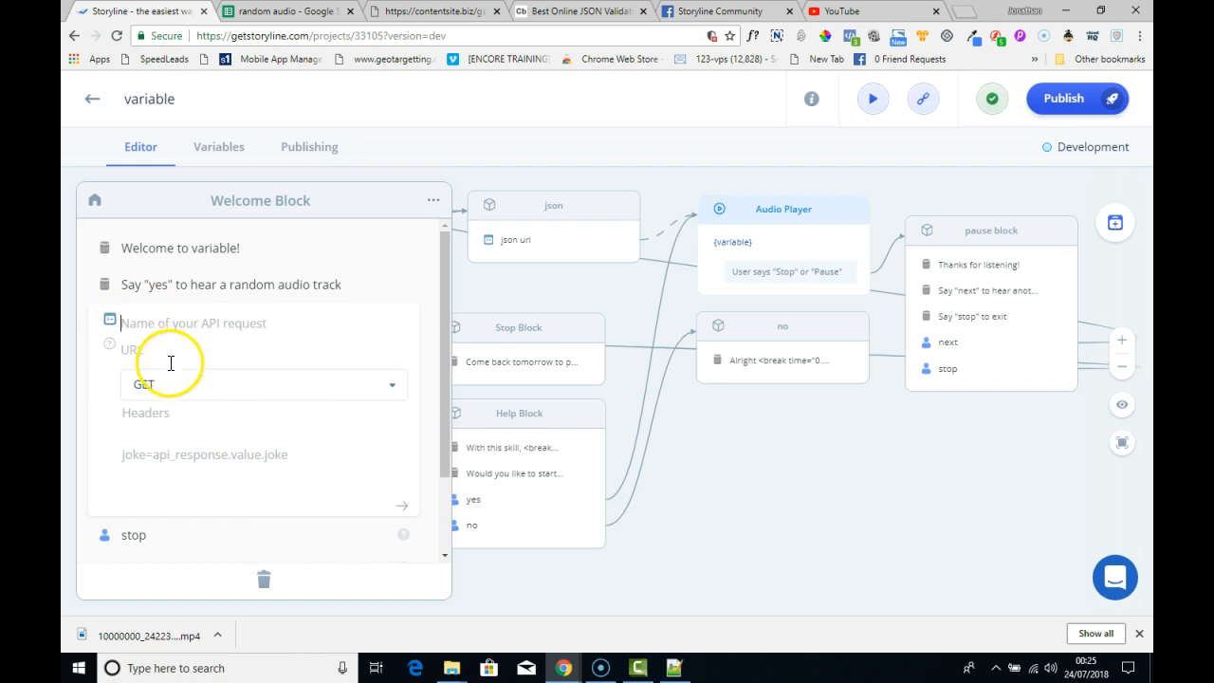
- Delete the empty API request step from the Welcome Block
click(264, 580)
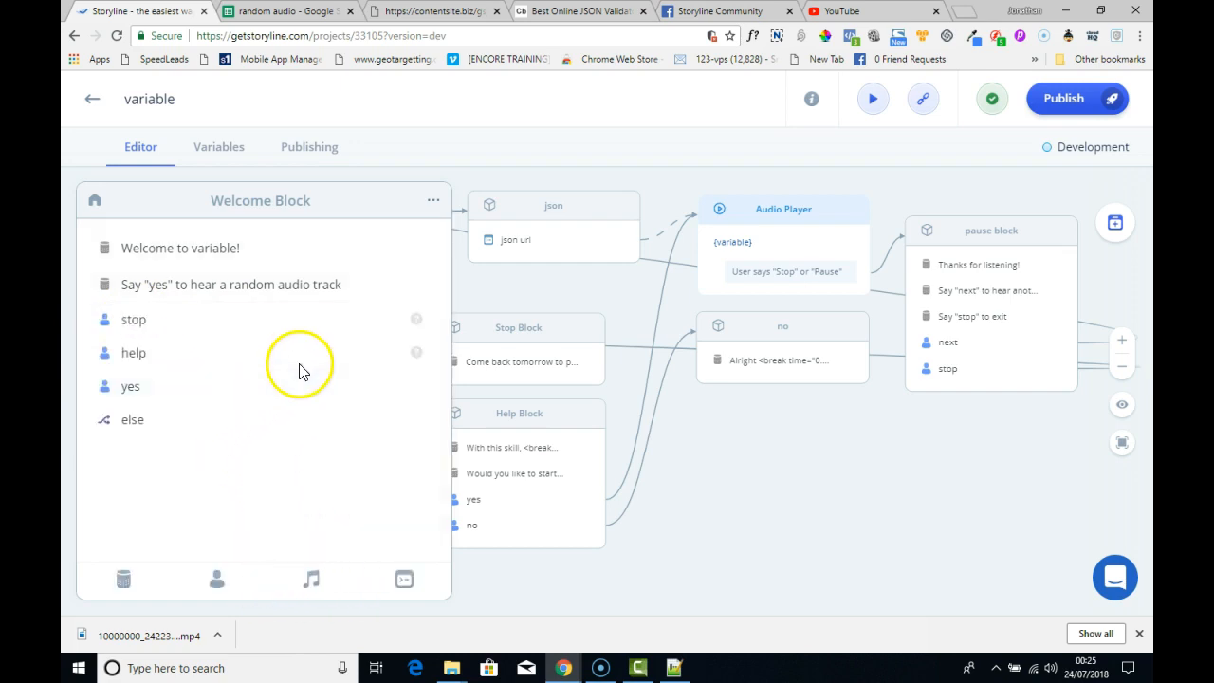
- In the json block, replace the URL of the json url request with the copied spreadsheet JSON feed URL
click(537, 251)
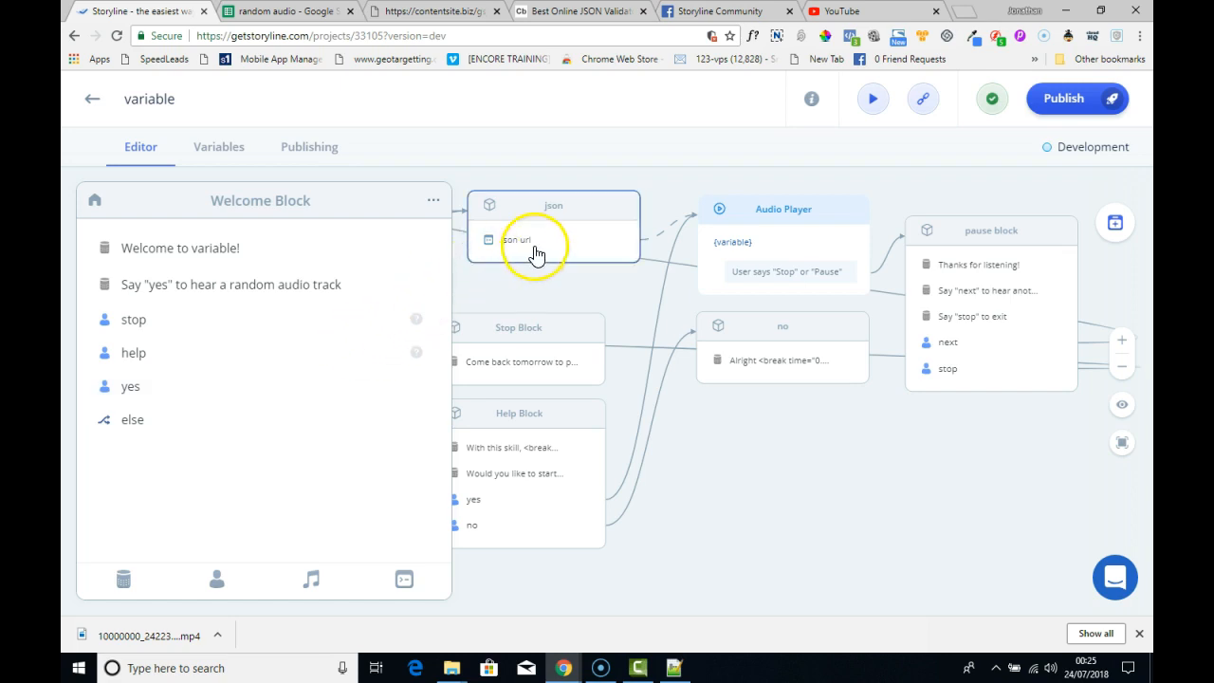
click(534, 244)
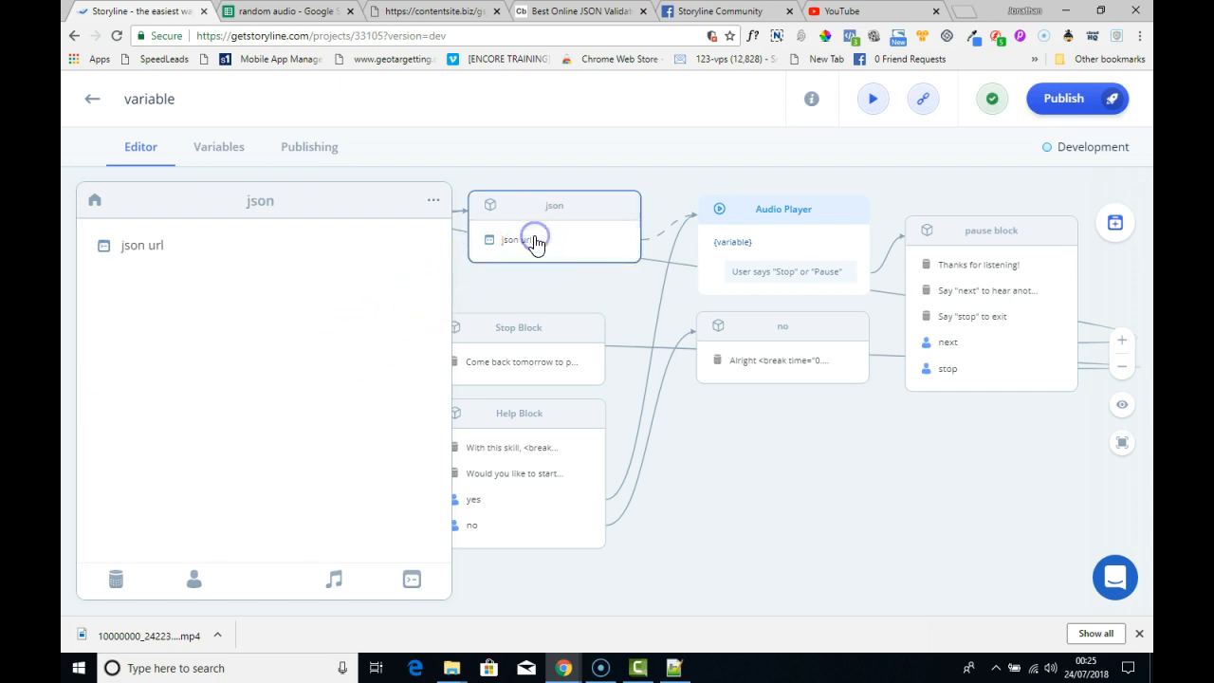
click(171, 244)
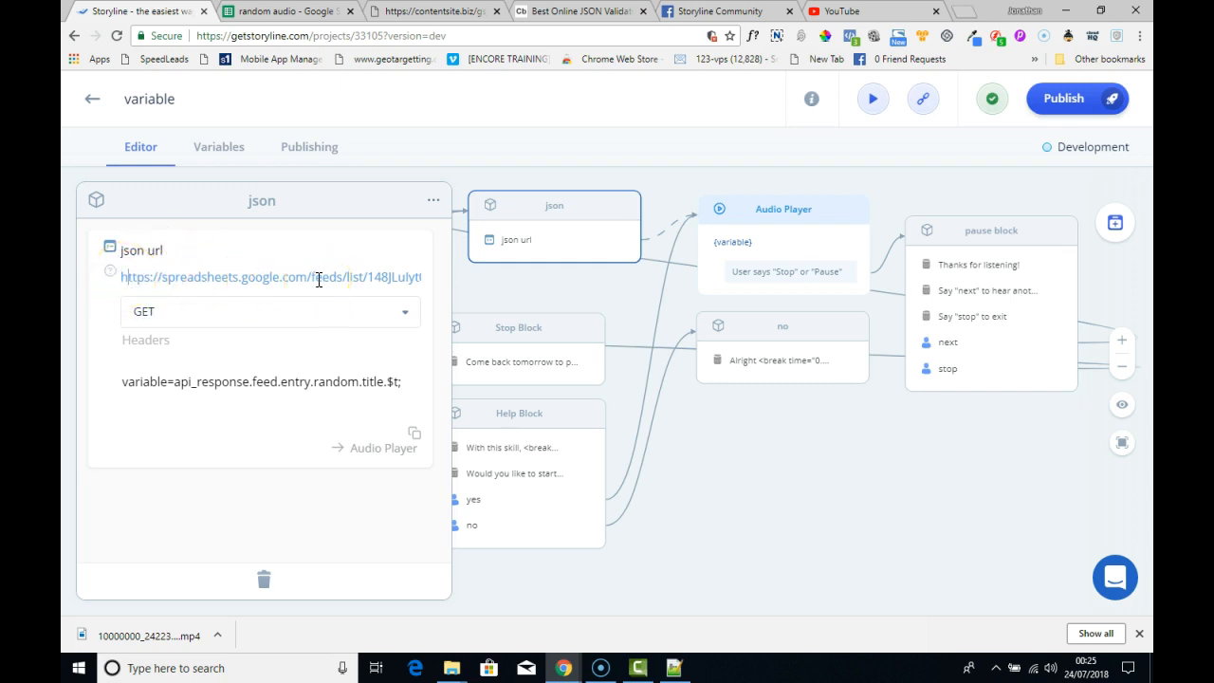
key(Right)
key(Right)
key(Right)
key(Right)
key(Right)
key(Right)
key(Right)
key(Right)
key(Right)
key(Right)
key(Right)
key(Right)
key(Right)
key(Right)
key(Right)
key(Right)
key(Right)
key(Right)
key(Right)
key(Right)
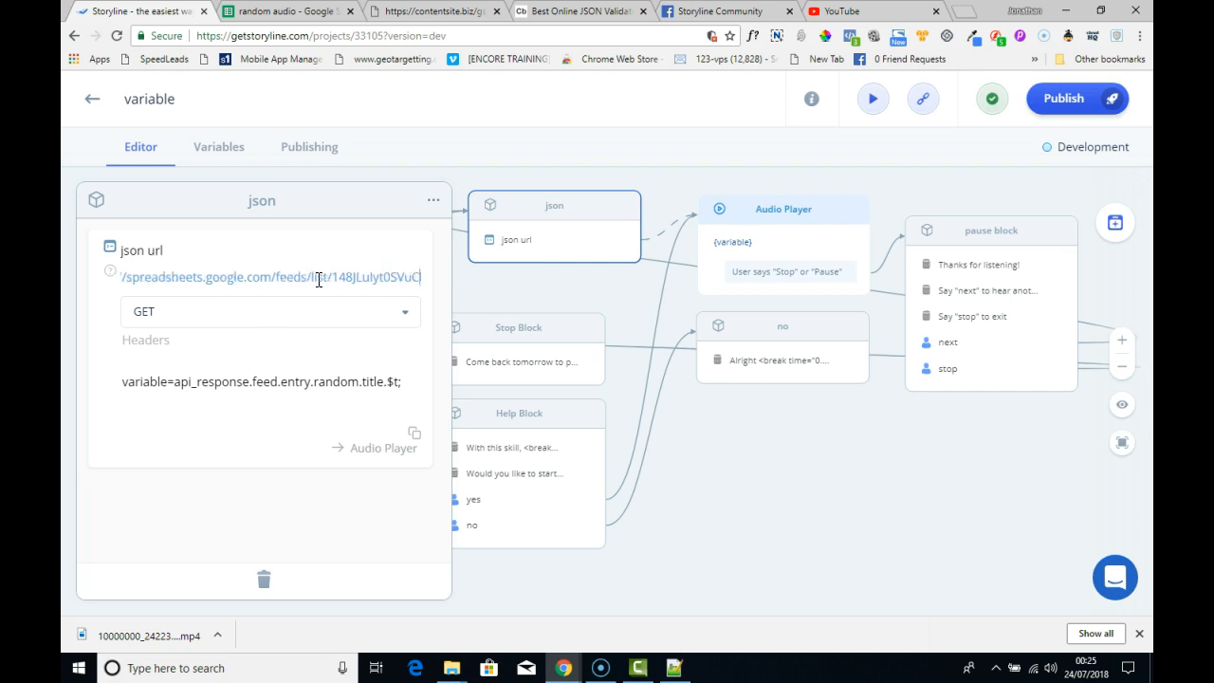
key(Right)
key(Right)
key(Right)
key(Right)
key(Right)
key(Right)
key(Right)
key(Right)
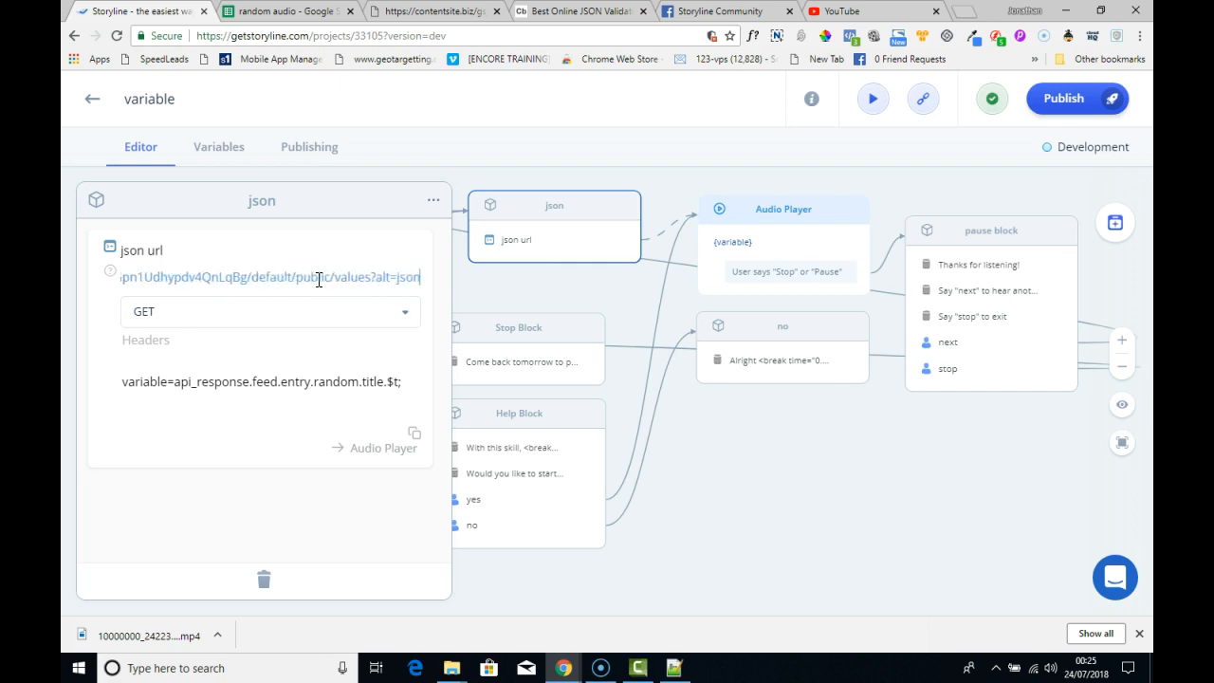
key(Left)
key(Left)
key(Left)
key(Left)
key(Left)
key(Left)
key(Left)
key(Left)
key(Left)
key(Left)
key(Left)
key(Left)
key(Left)
key(Left)
key(Left)
key(Left)
key(Left)
key(Left)
key(Left)
key(Left)
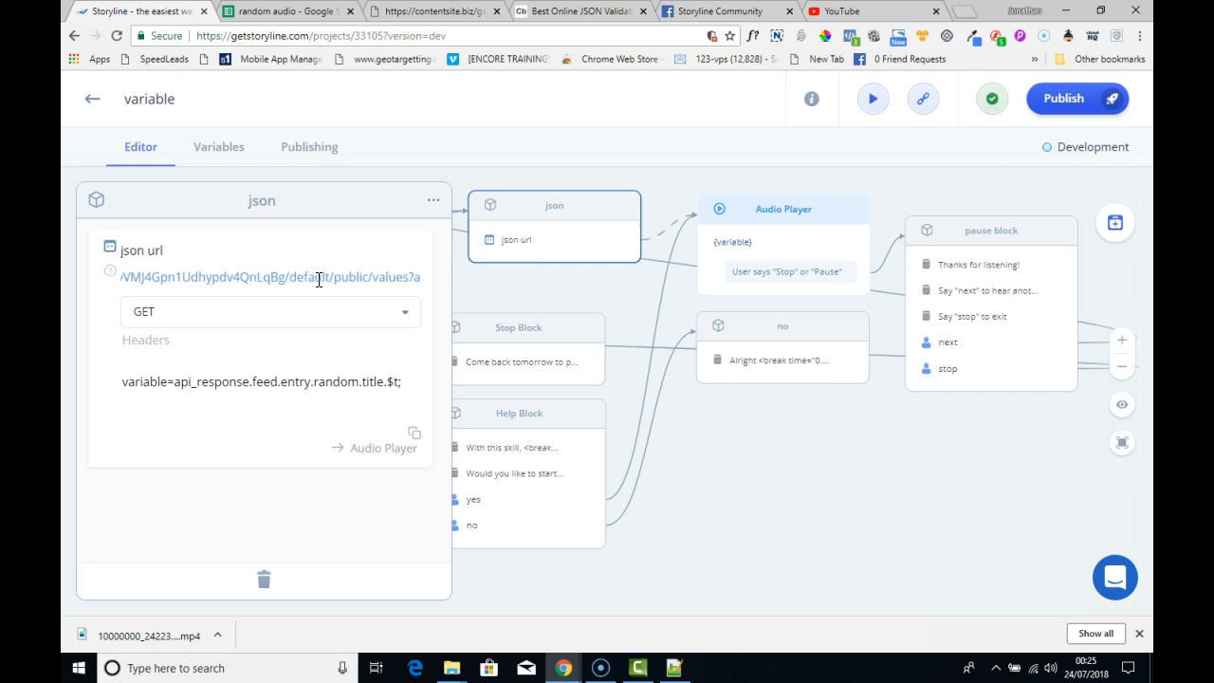
key(BackSpace)
key(BackSpace)
key(BackSpace)
key(BackSpace)
key(BackSpace)
key(BackSpace)
key(BackSpace)
key(BackSpace)
key(BackSpace)
key(BackSpace)
key(BackSpace)
key(BackSpace)
key(BackSpace)
key(BackSpace)
key(BackSpace)
key(BackSpace)
key(BackSpace)
key(BackSpace)
key(BackSpace)
key(BackSpace)
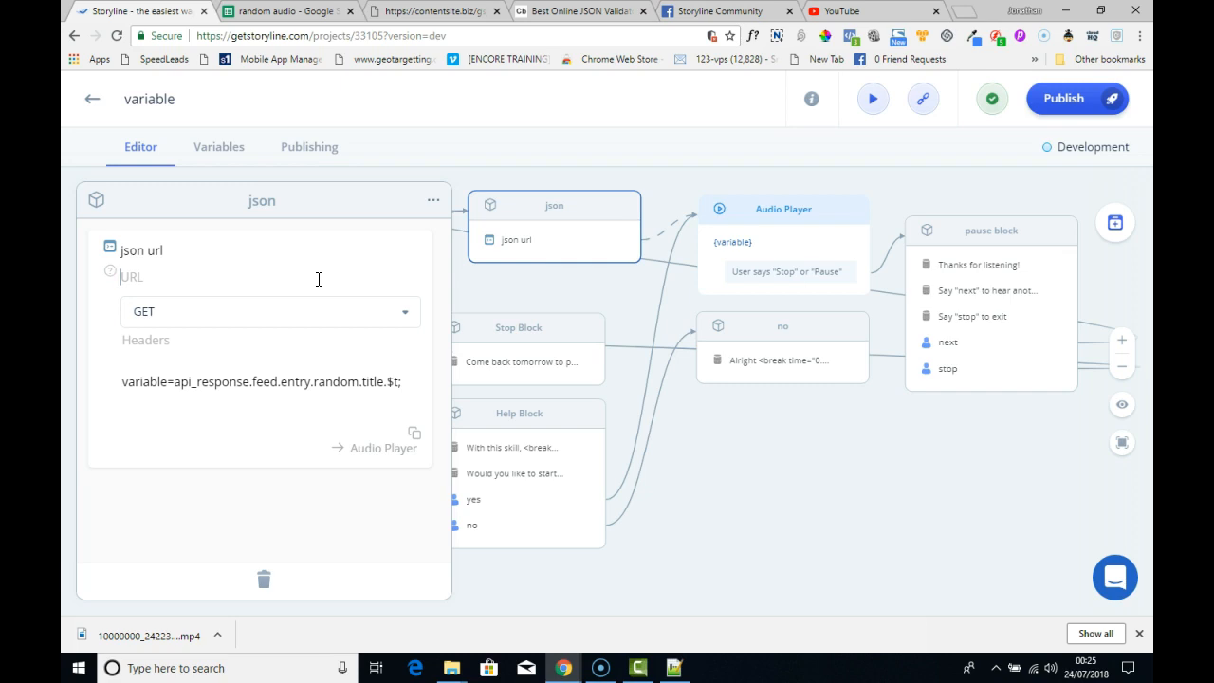
key(ctrl+v)
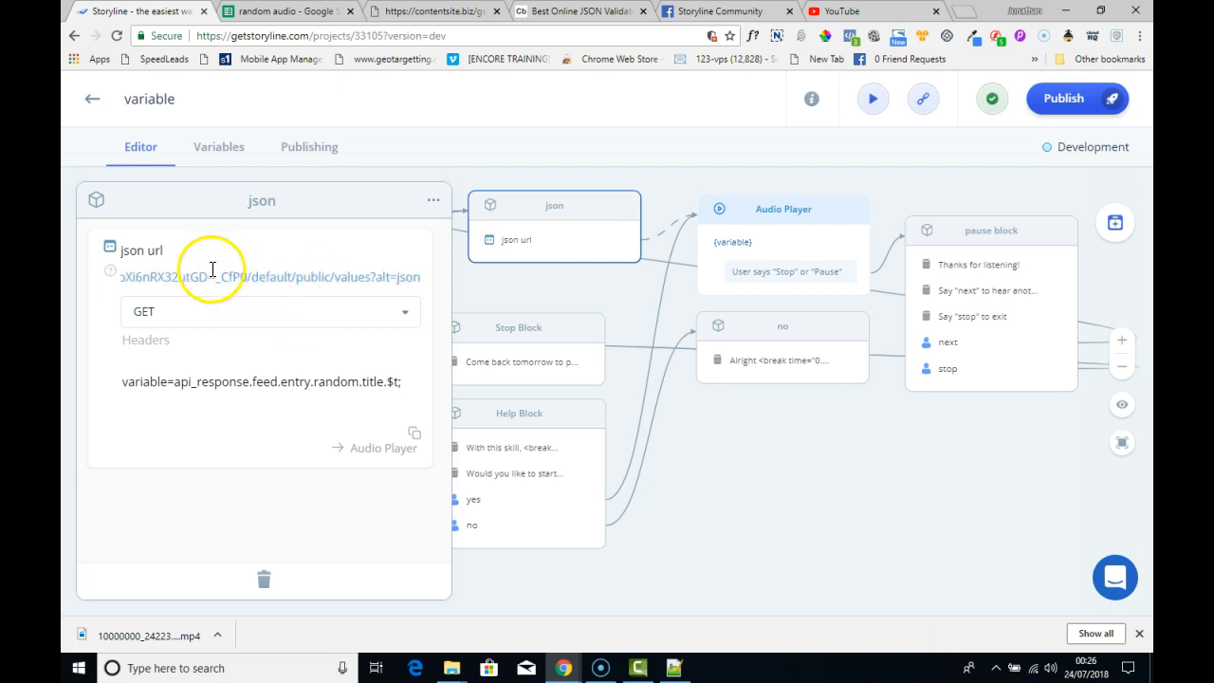
- Review the json url request's name and response-to-variable mapping, and look at the project's variables
drag(171, 250, 117, 254)
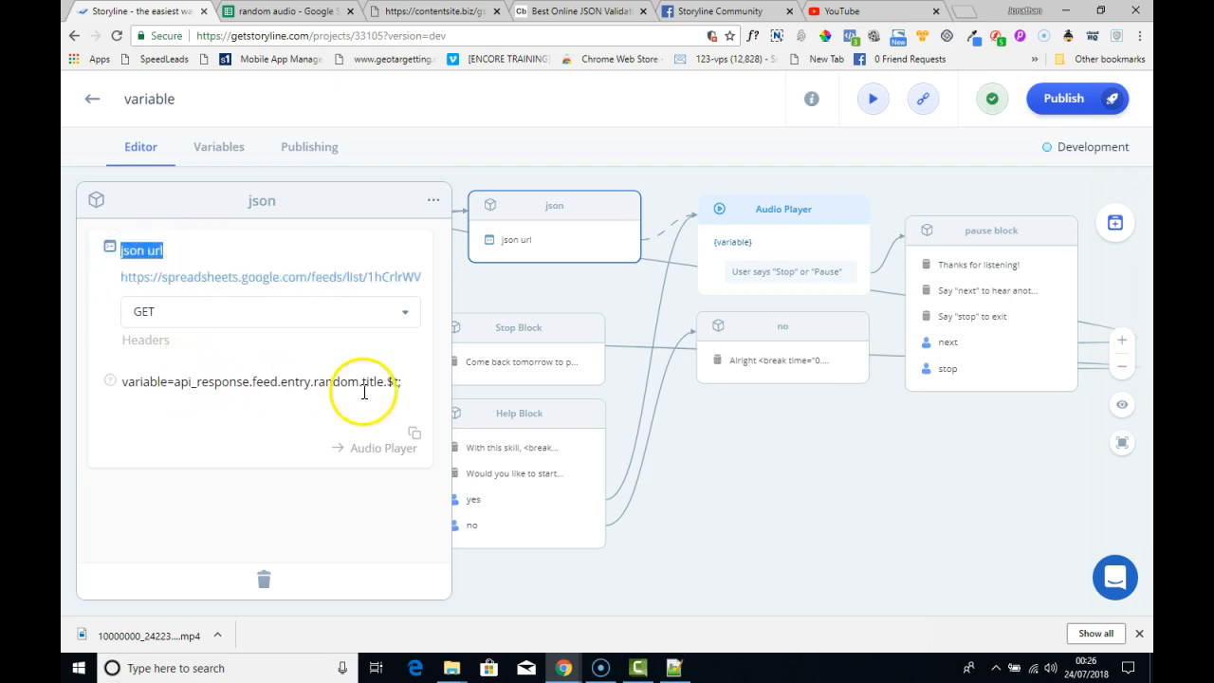
drag(404, 384, 114, 382)
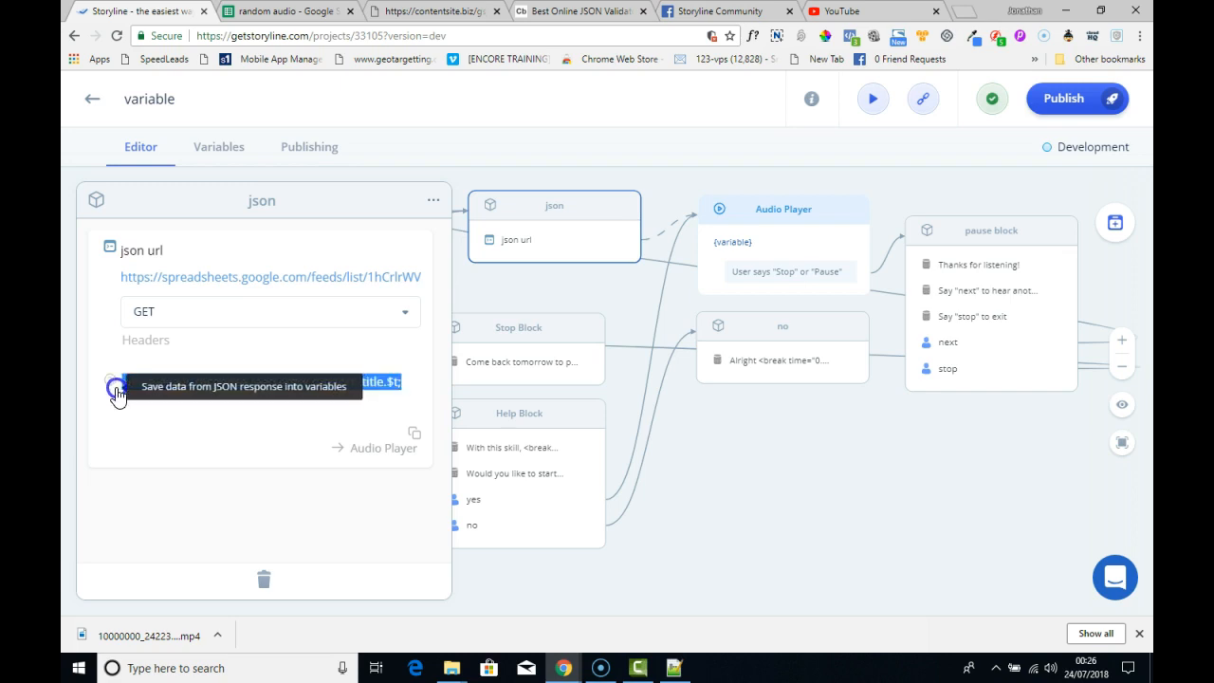
click(119, 415)
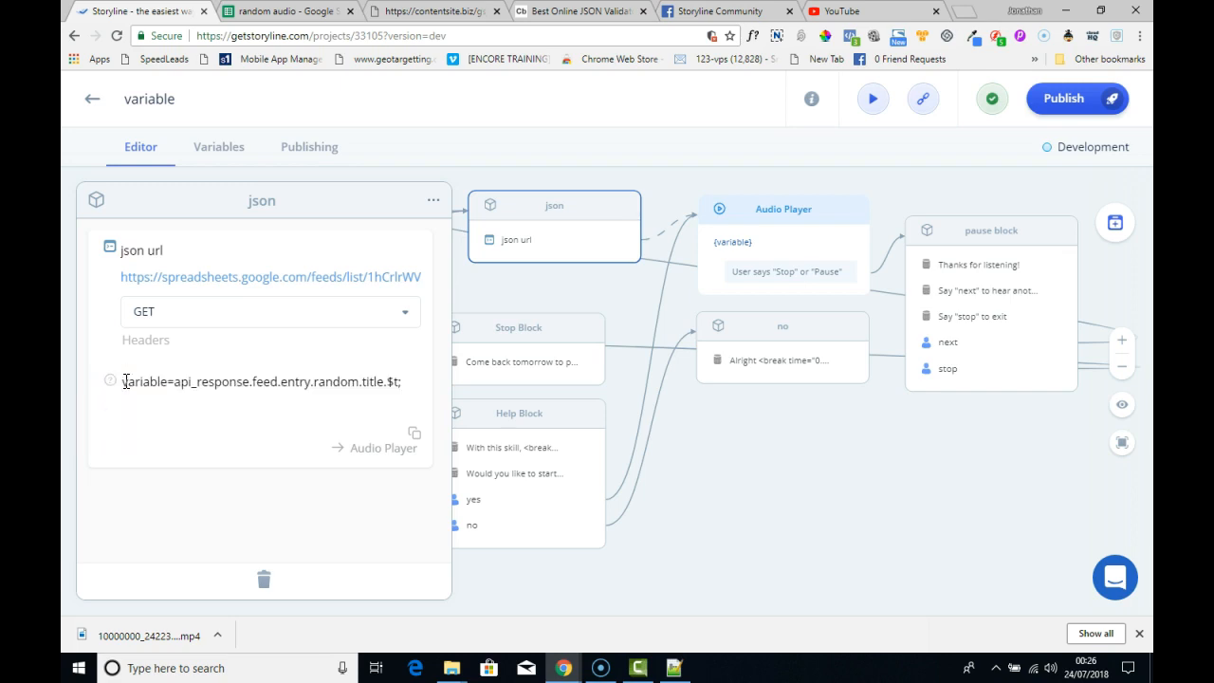
drag(137, 383, 404, 382)
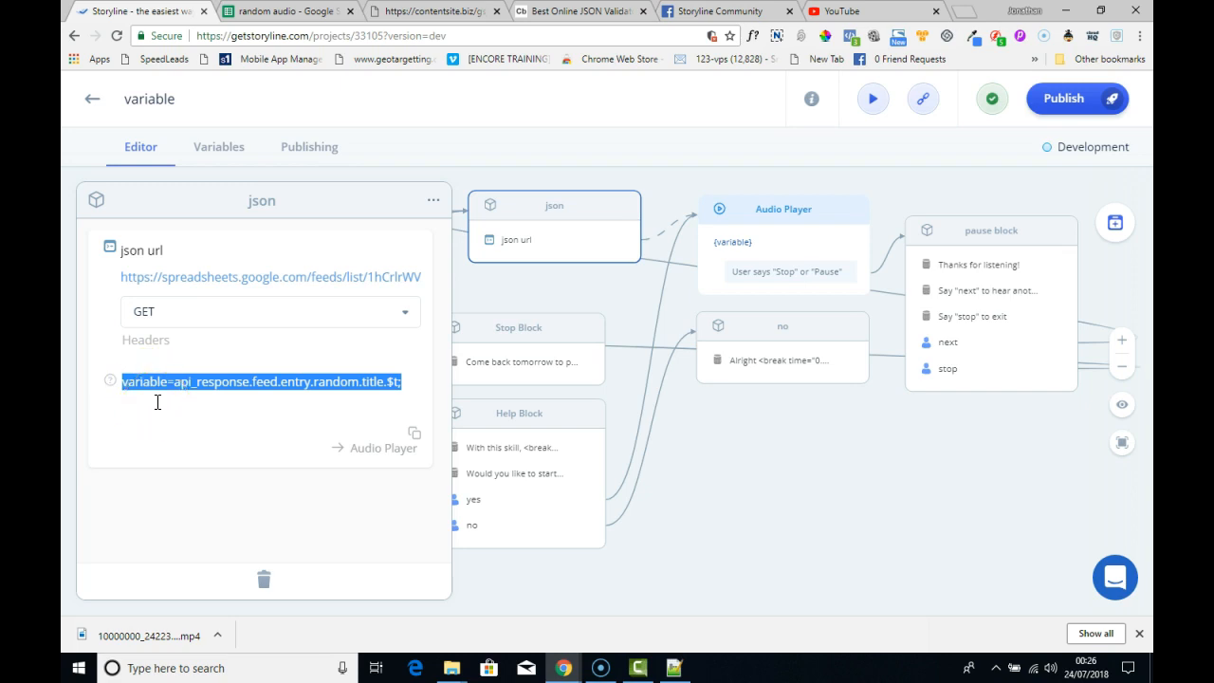
click(226, 147)
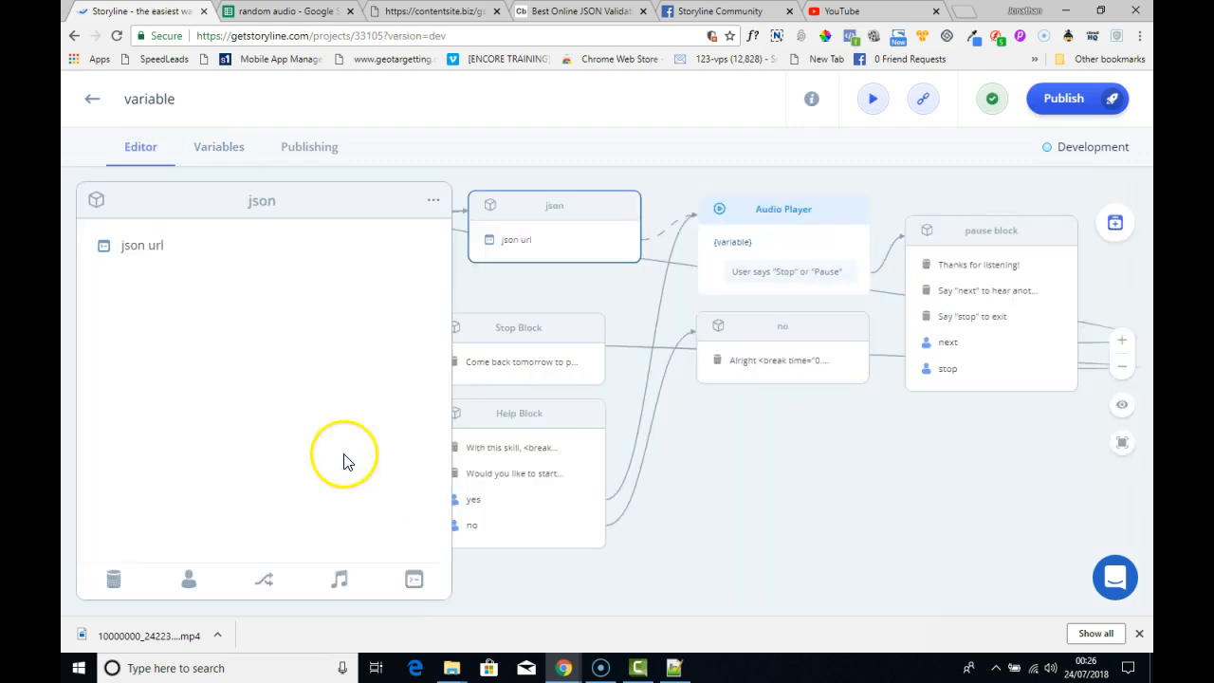
- Check the json url request's link to the Audio Player block, and set that block's audio source to {{variable}}
click(521, 237)
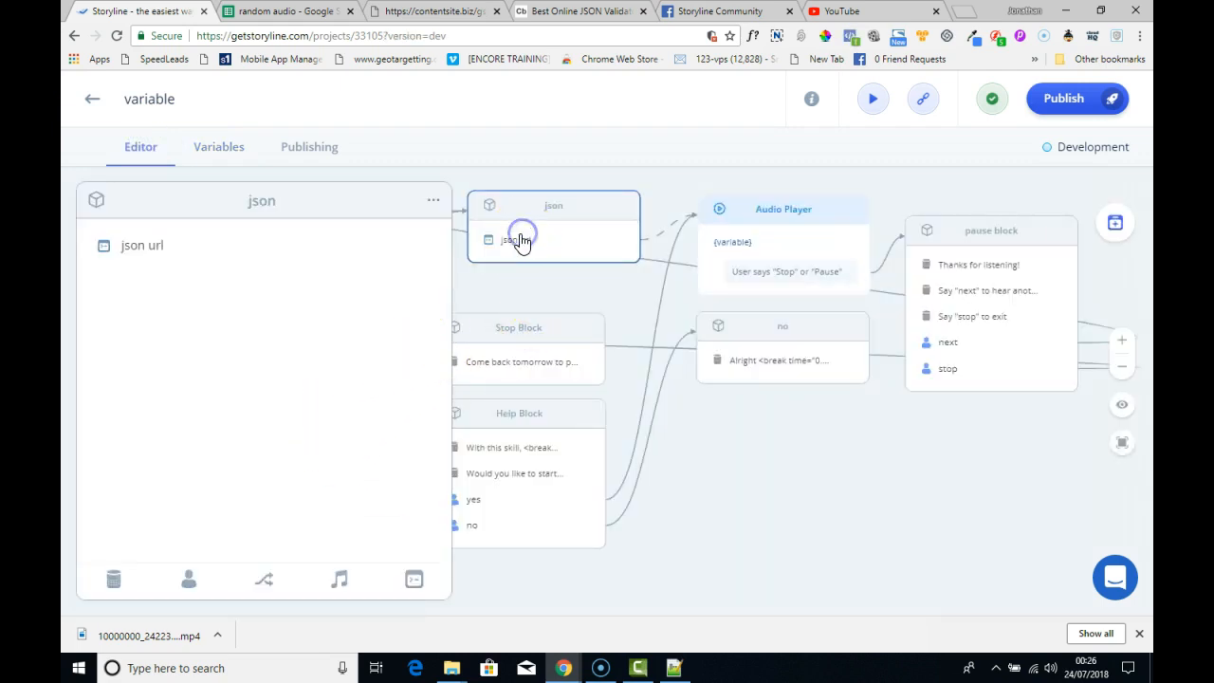
click(393, 248)
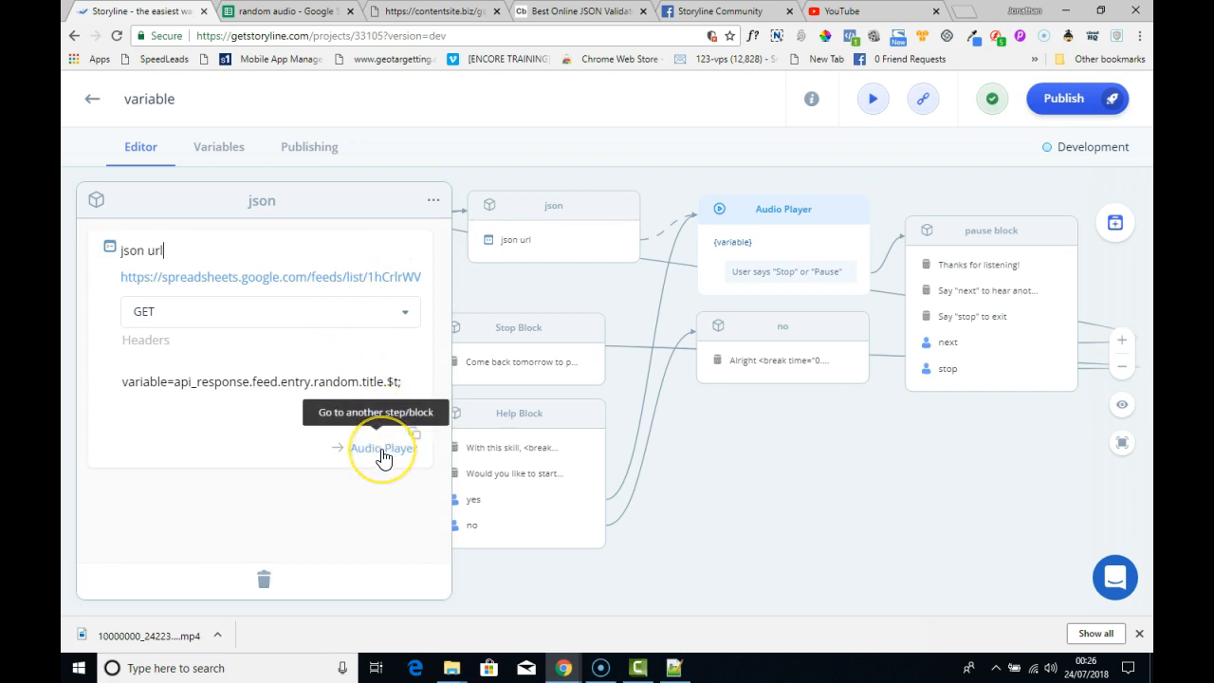
click(376, 454)
click(712, 261)
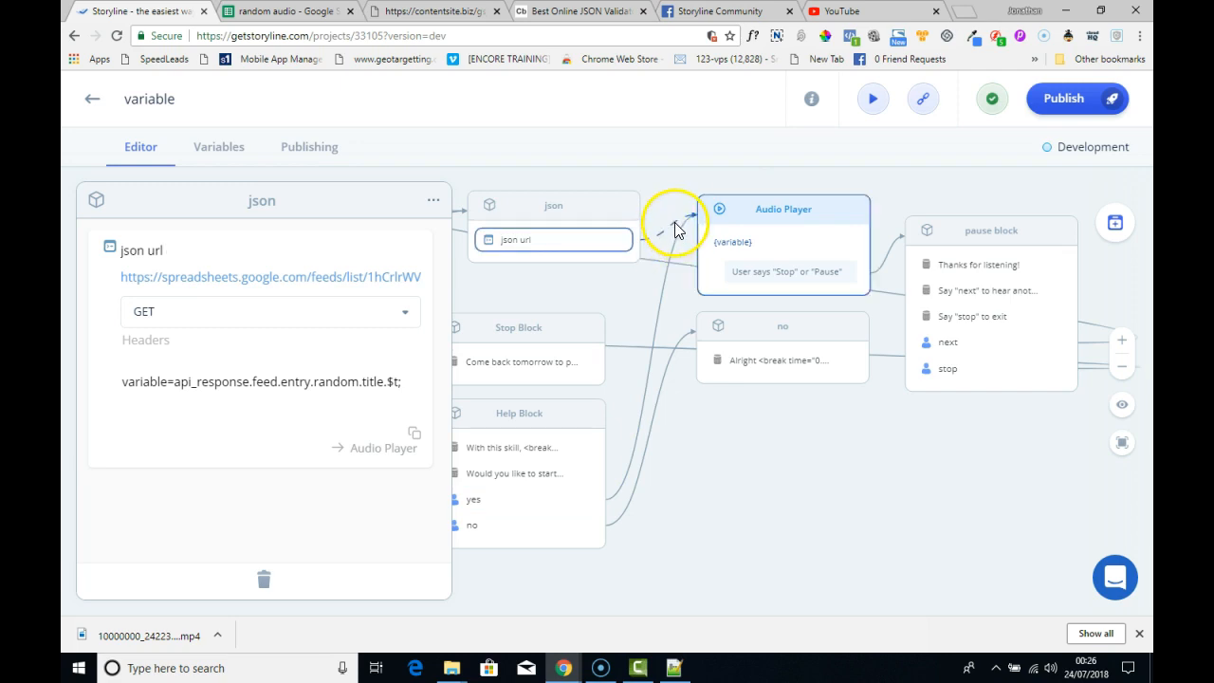
click(796, 221)
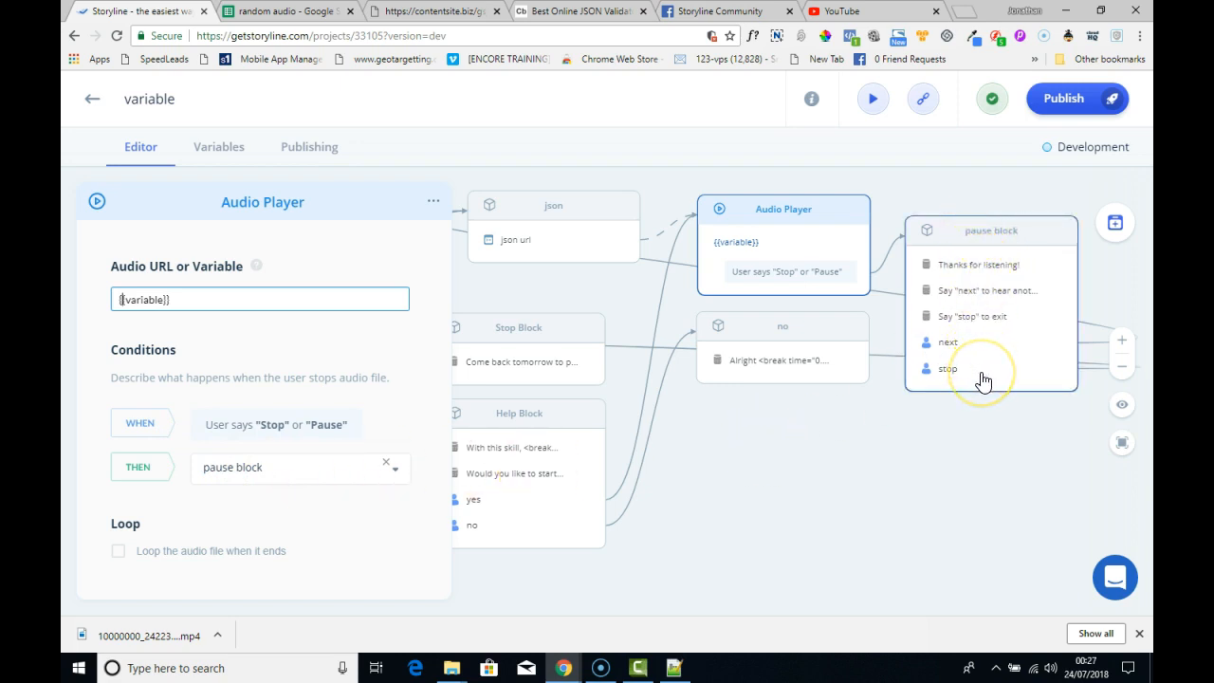
- Open the pause block and inspect which blocks its next and stop commands lead to
click(1008, 234)
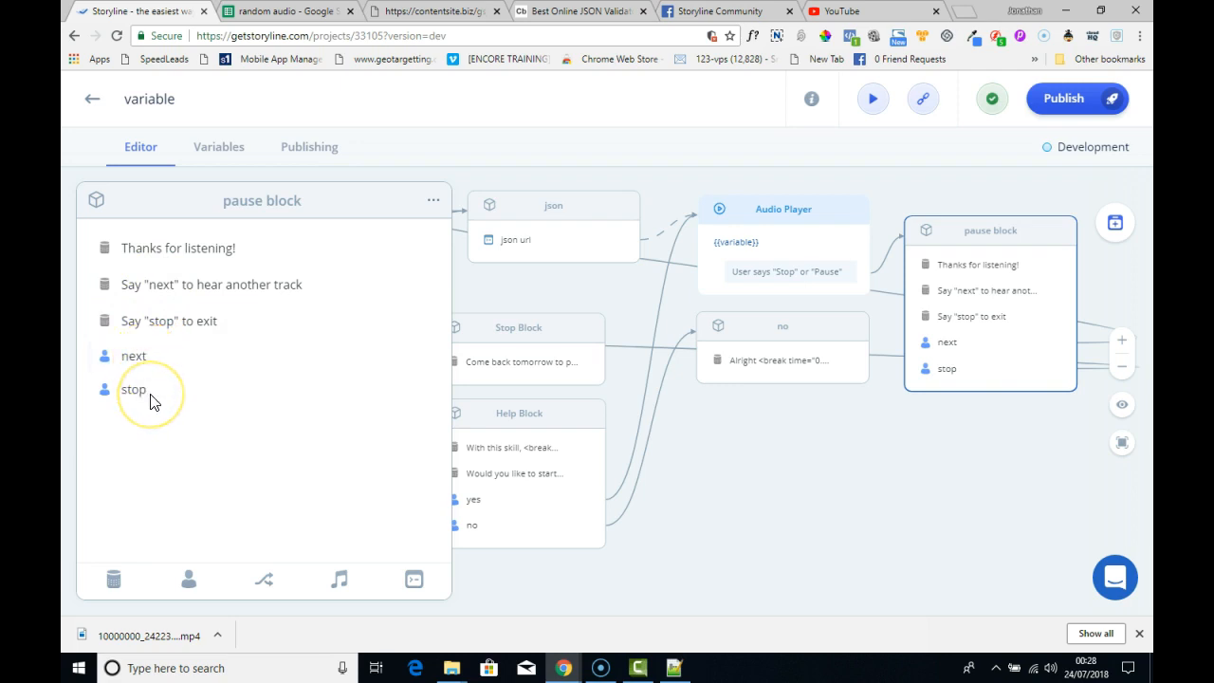
click(150, 364)
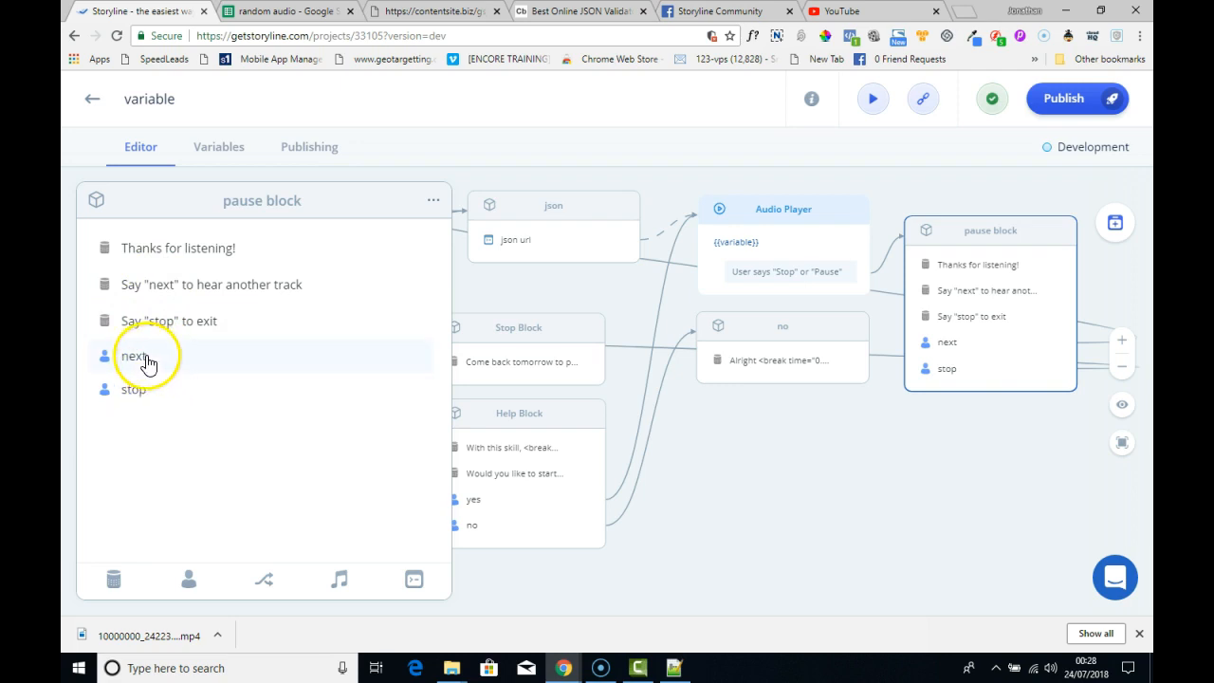
click(170, 353)
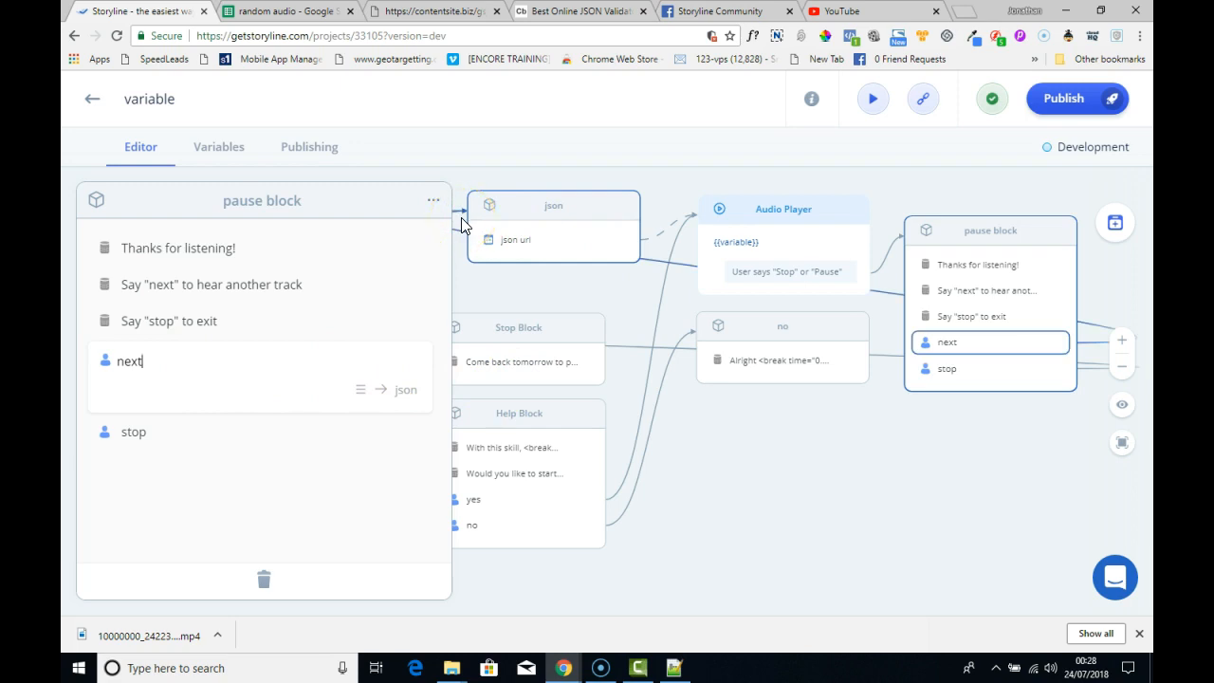
click(509, 249)
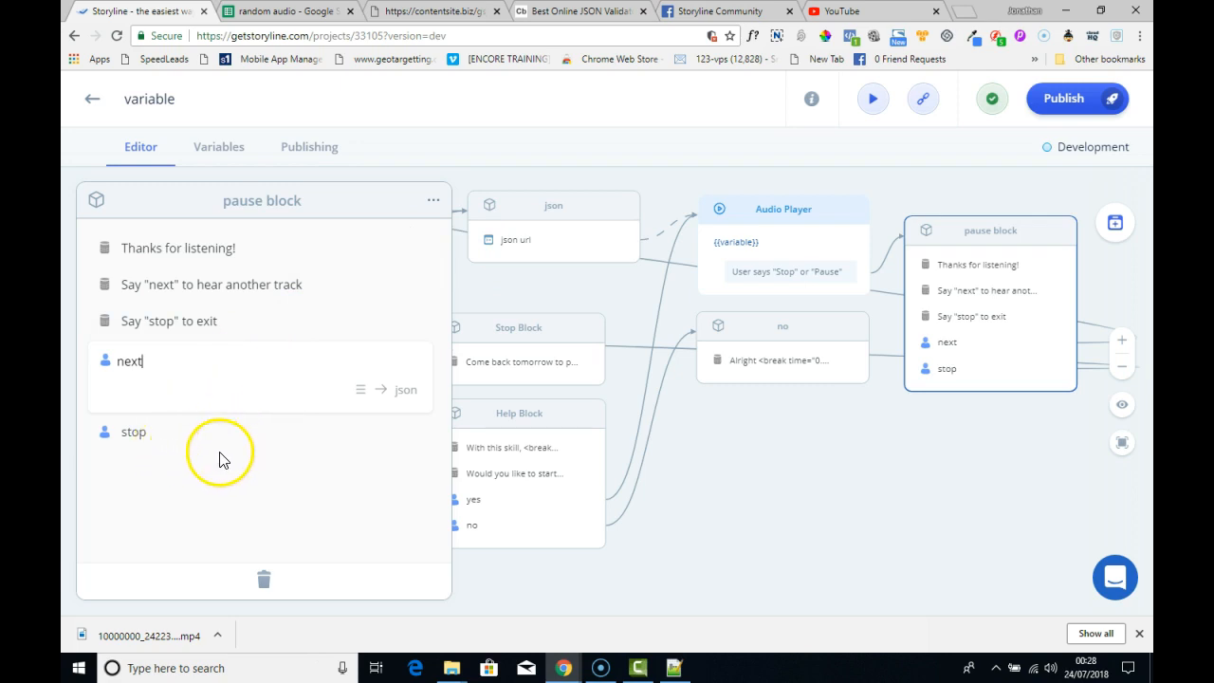
click(175, 436)
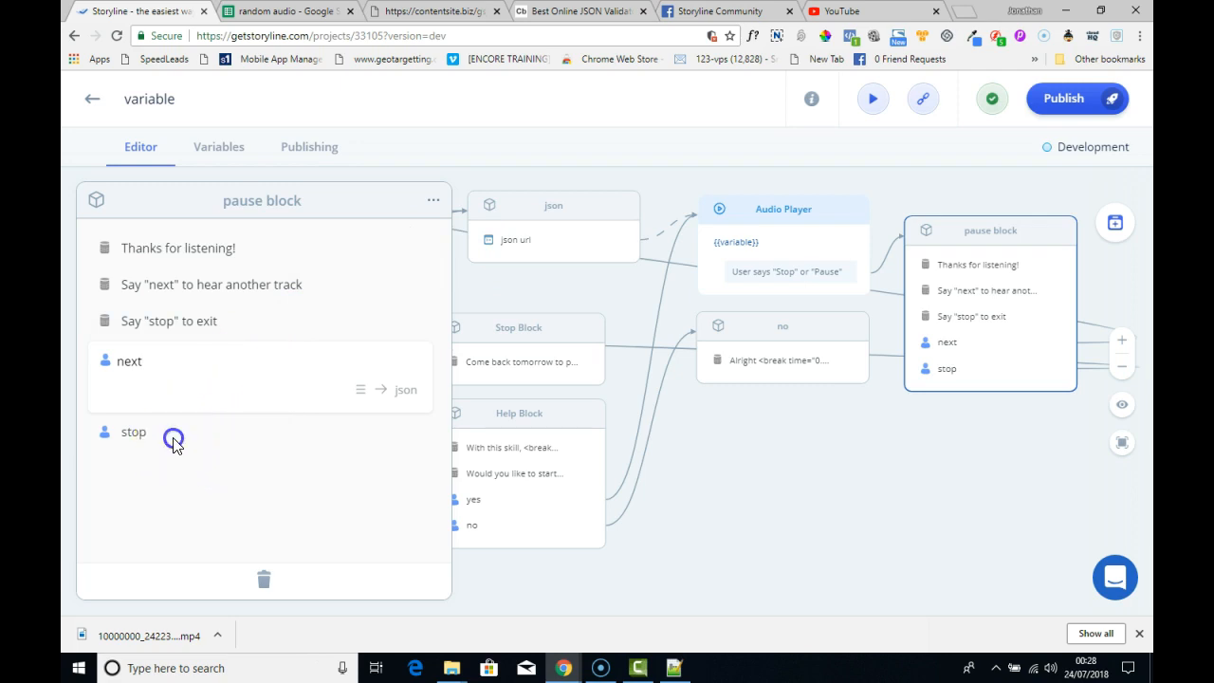
click(159, 396)
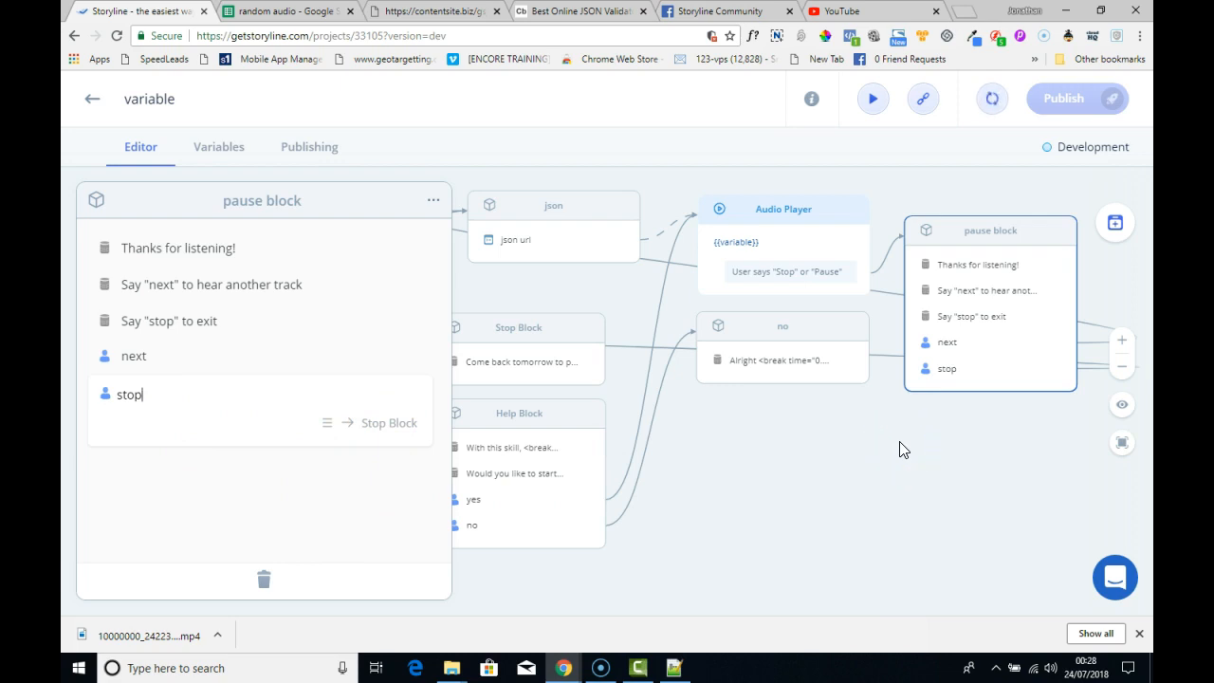
click(906, 472)
click(955, 179)
click(992, 99)
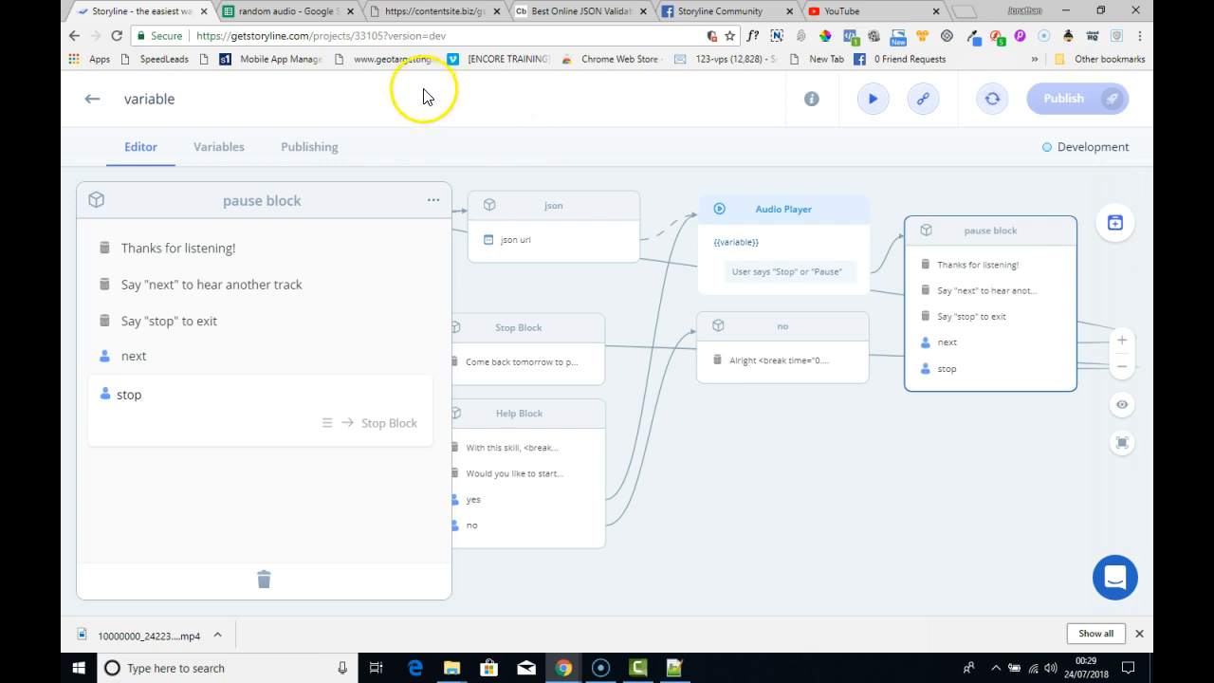
click(494, 111)
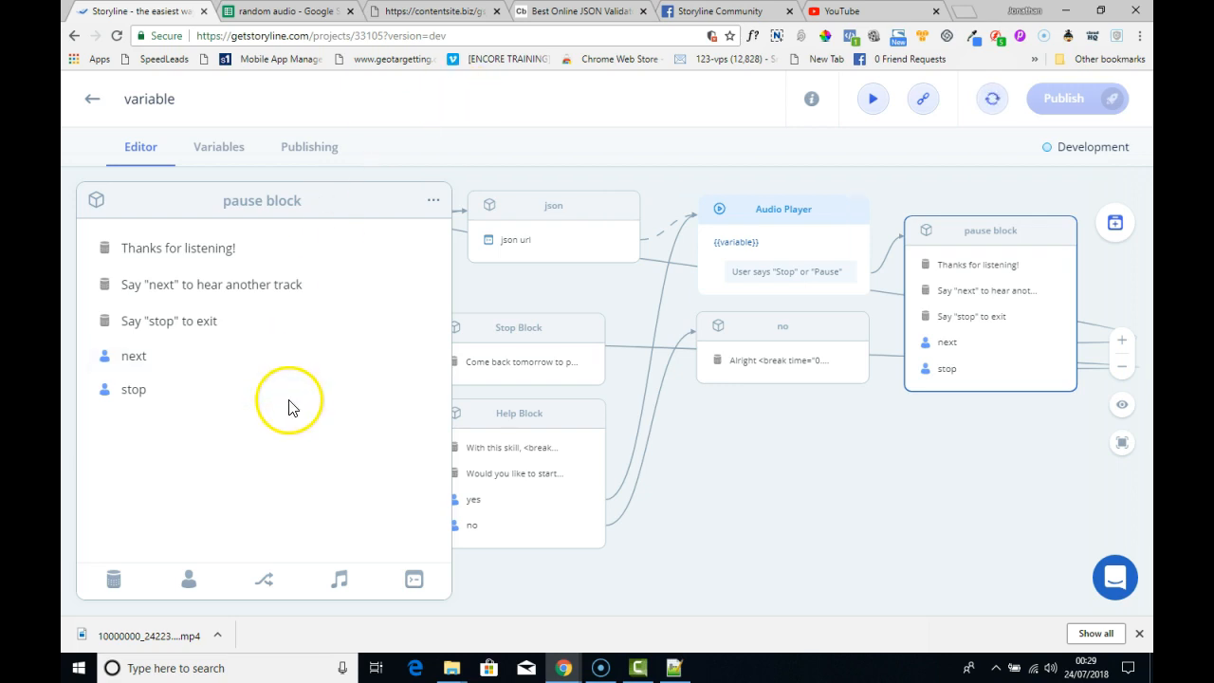
click(91, 629)
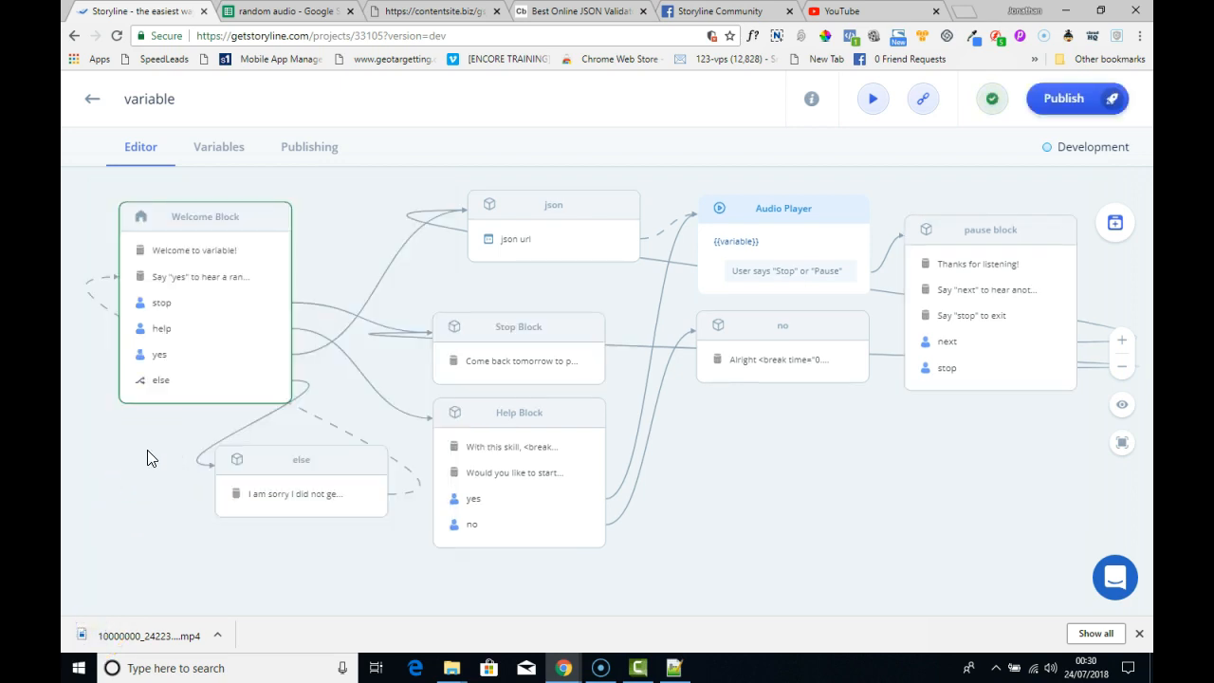
- Inspect the Welcome Block's commands, and the else block's reply text and the step it links to
click(161, 385)
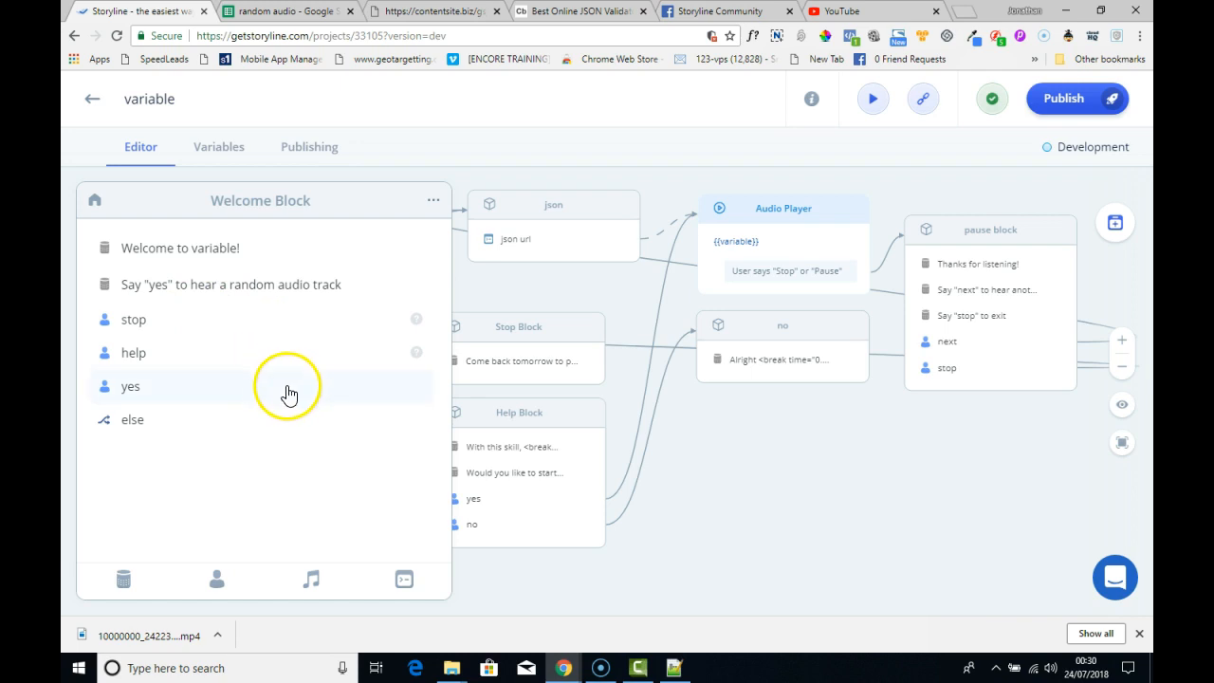
click(499, 583)
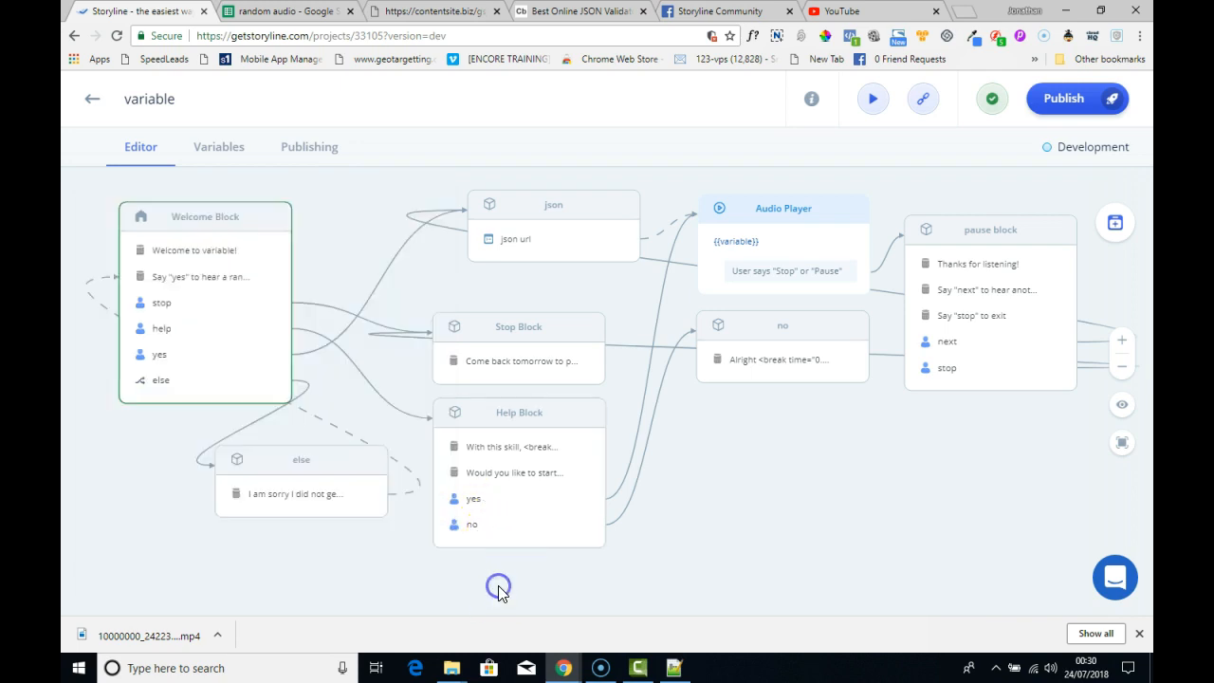
click(292, 490)
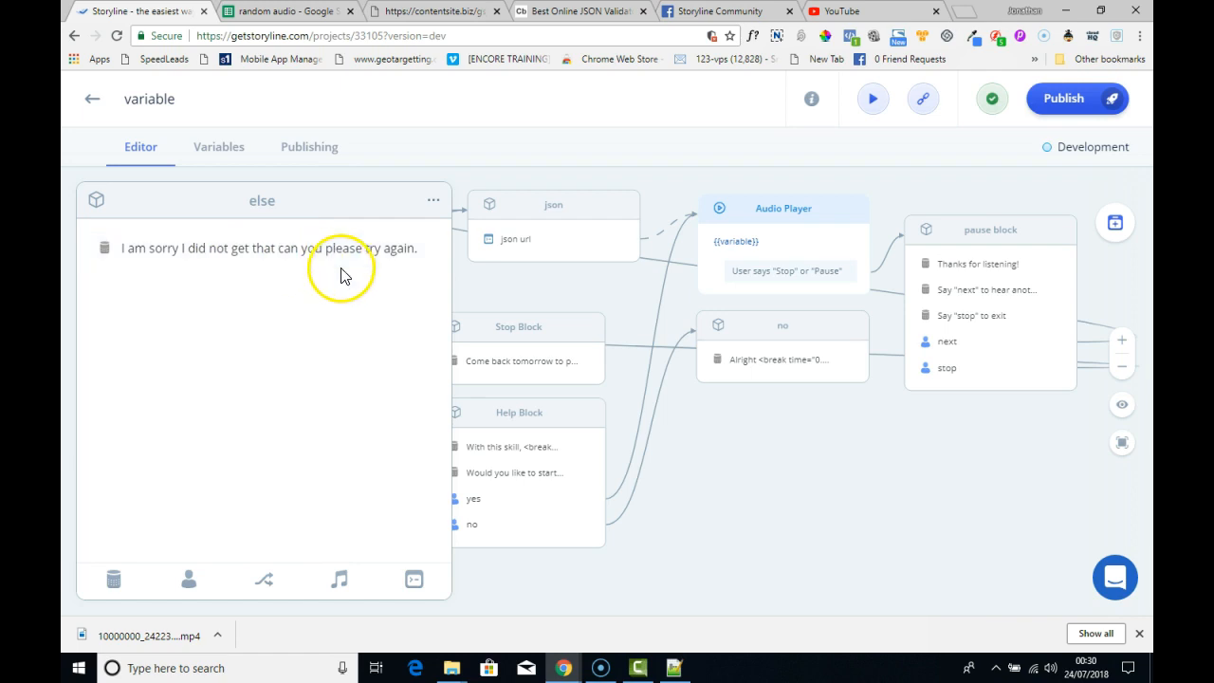
click(418, 262)
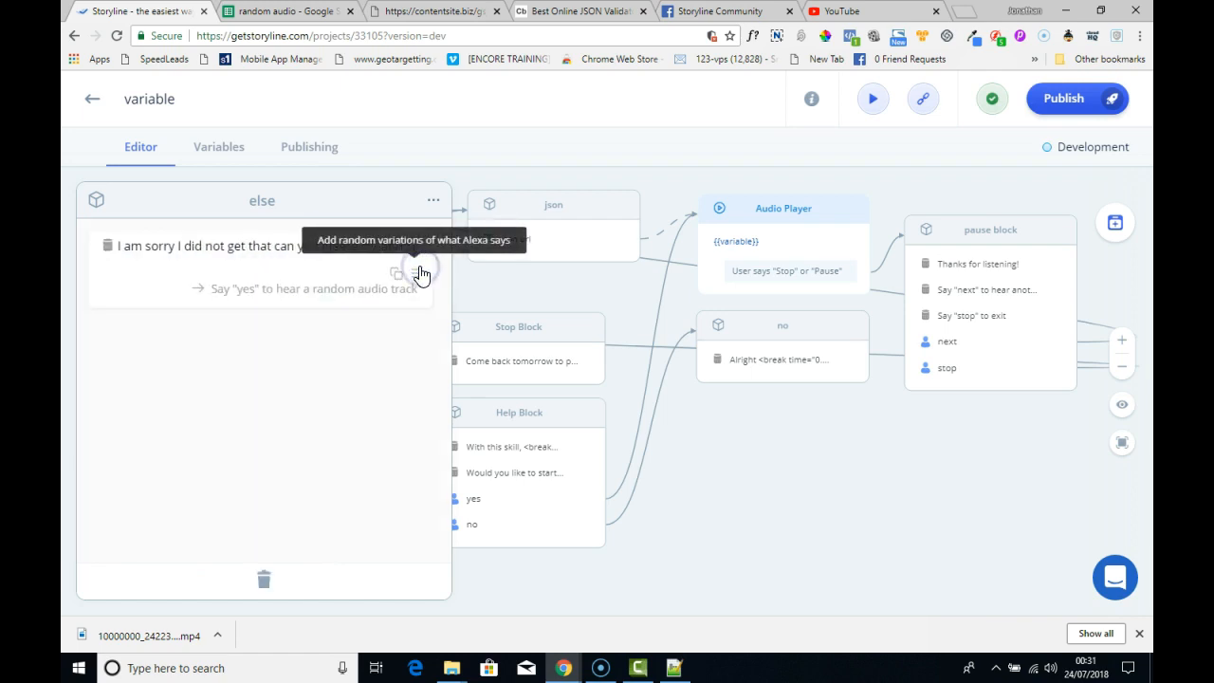
click(391, 303)
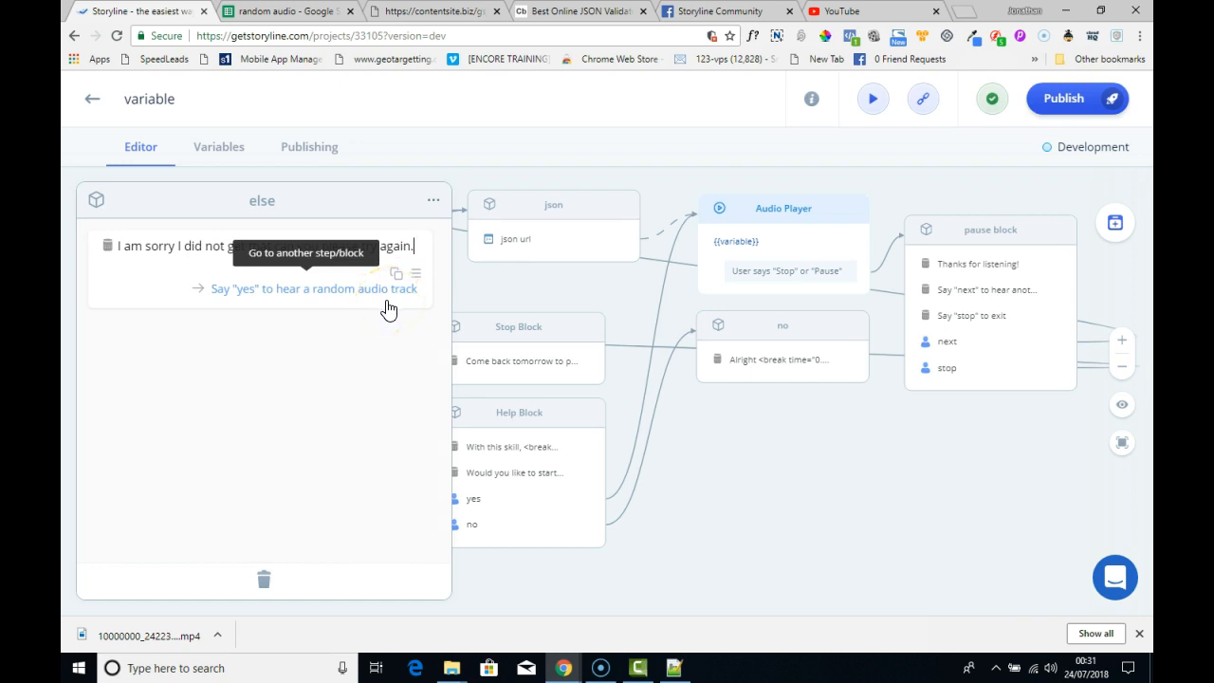
click(351, 313)
click(303, 269)
click(479, 282)
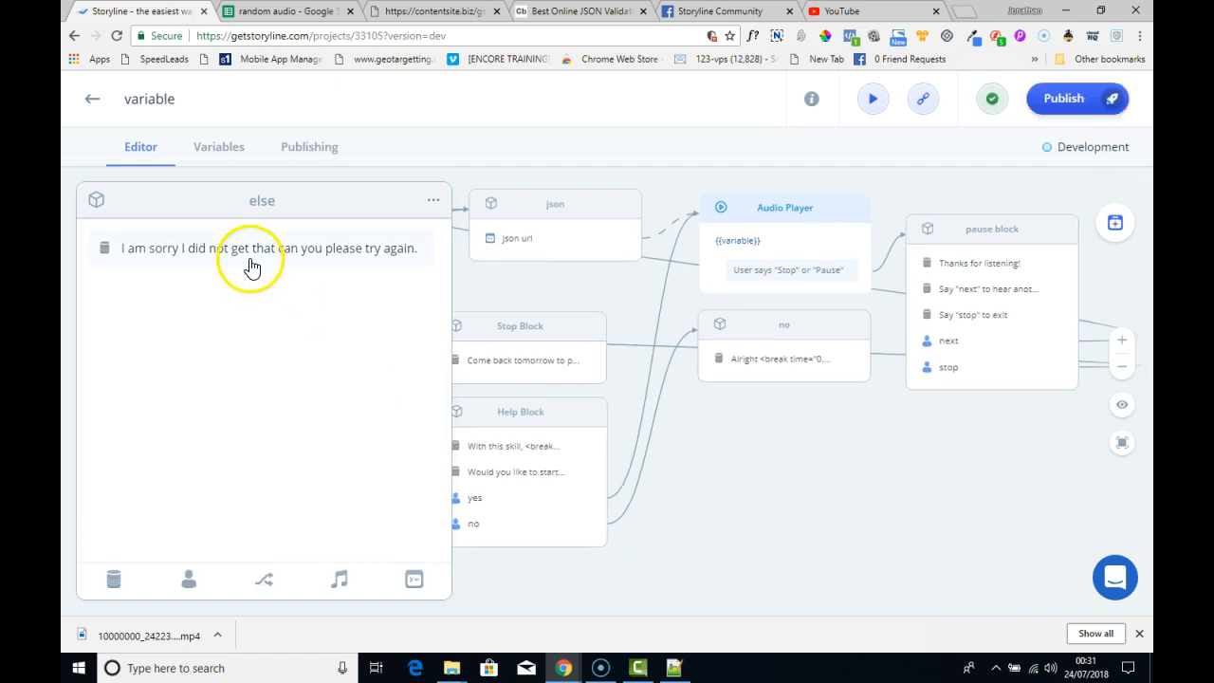
click(481, 281)
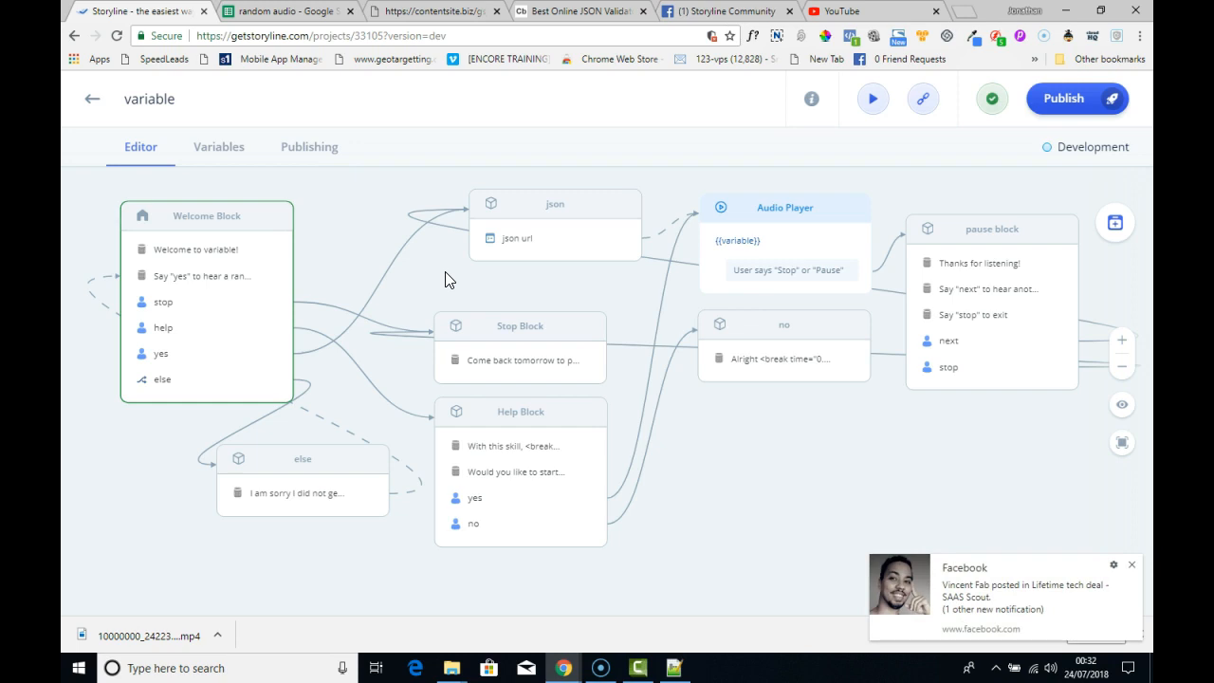
- Dismiss the Facebook notification covering the flow canvas
click(1131, 566)
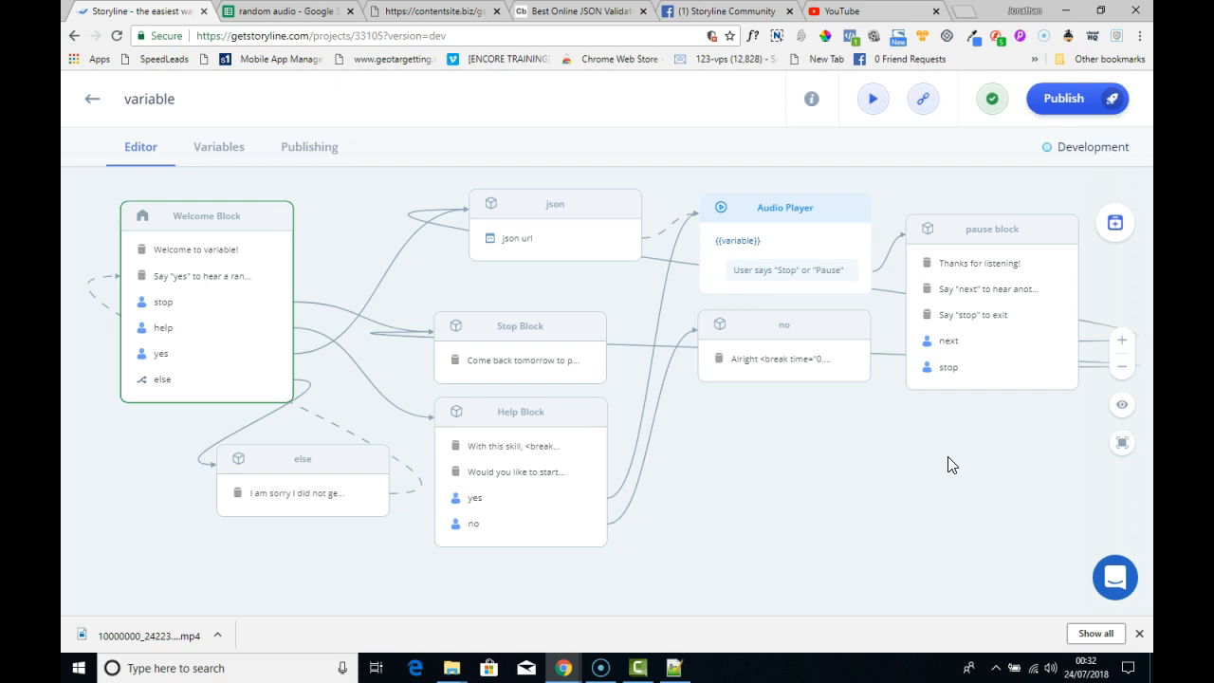
click(807, 468)
click(849, 482)
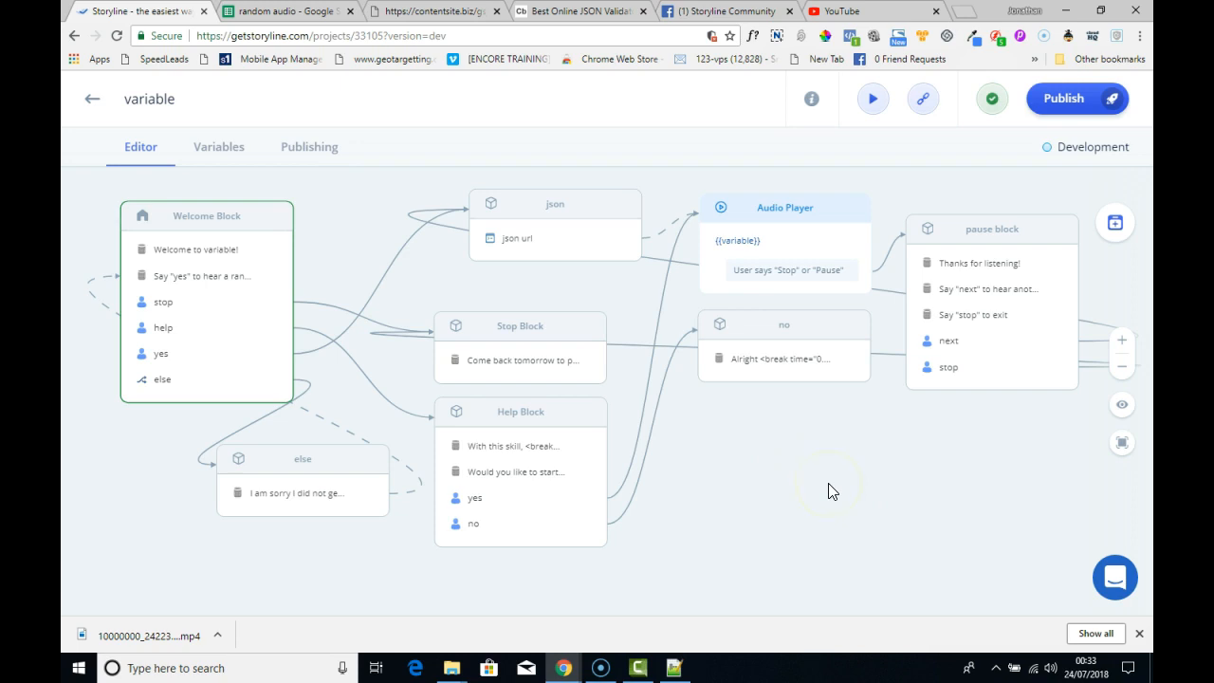